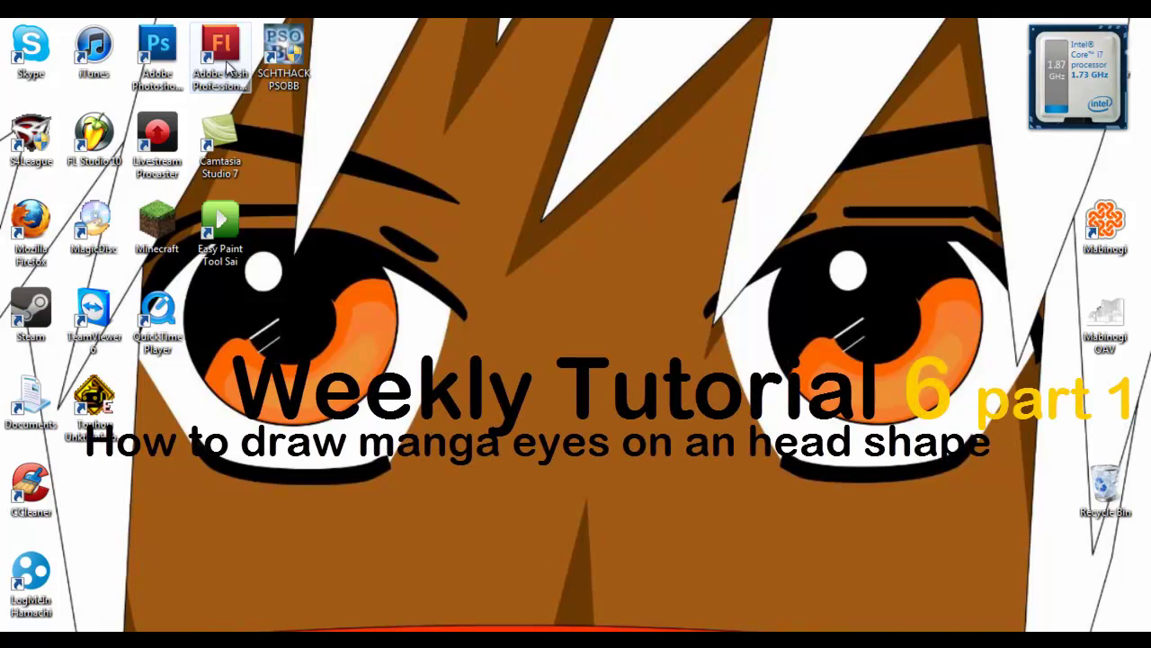
Step: Launch Adobe Flash Professional CS5 from its desktop icon
double_click(221, 54)
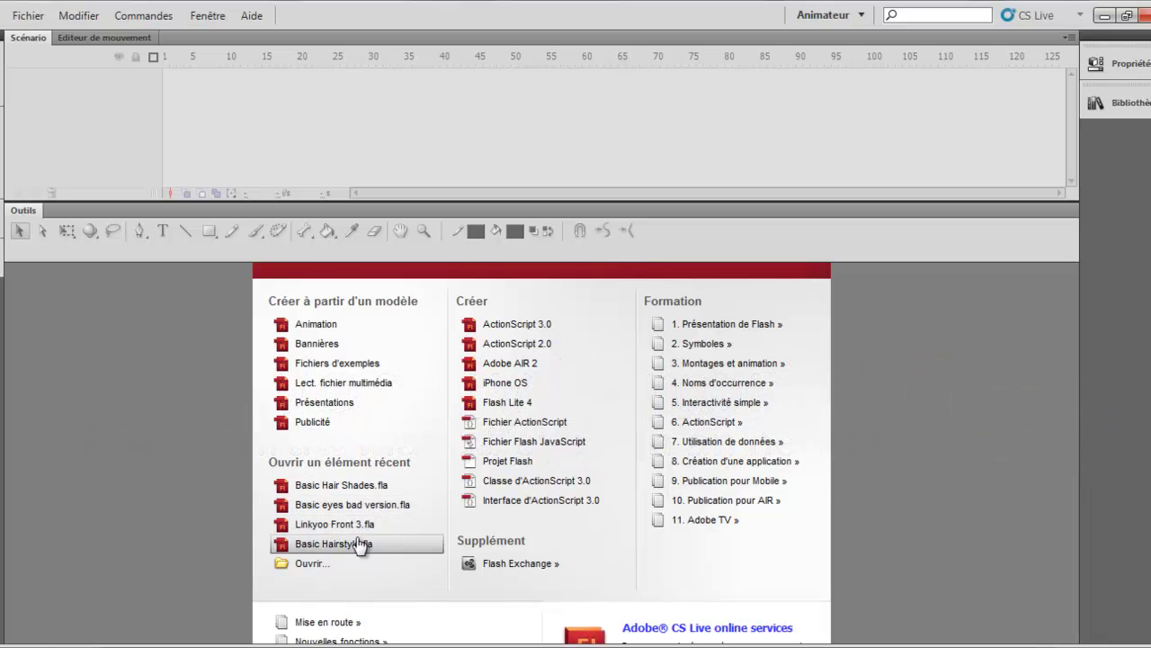
Step: Open Basic Hair Shades.fla from recent files and magnify the stage to 400%
click(371, 486)
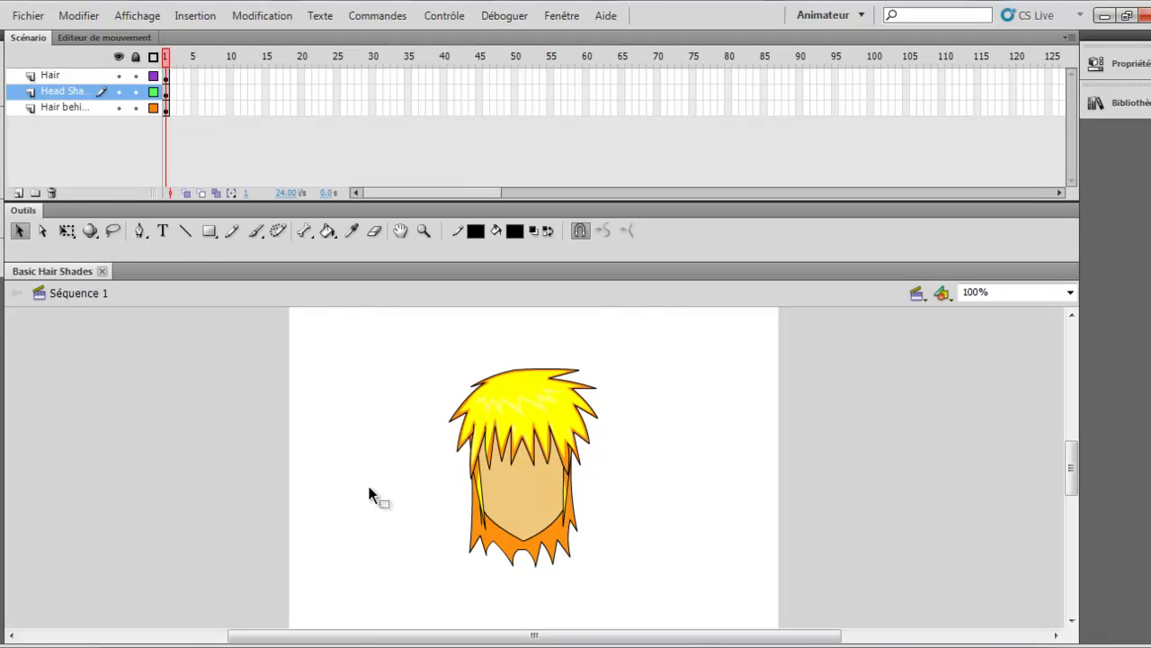
click(1064, 298)
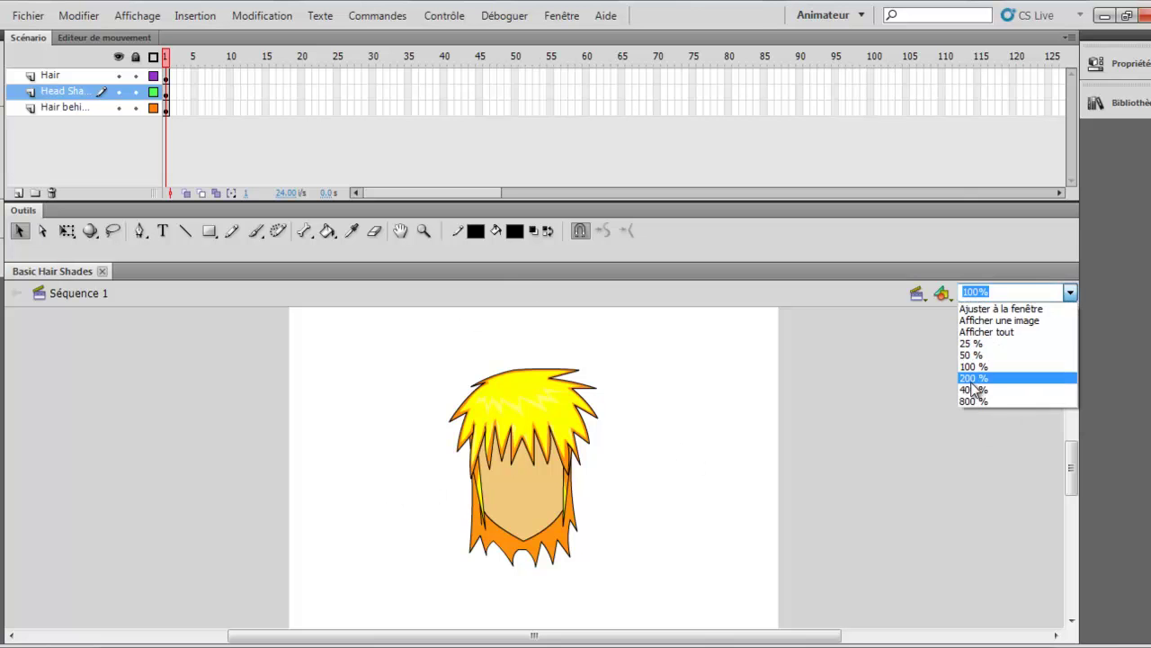
click(981, 394)
scroll(688, 405, down, 3)
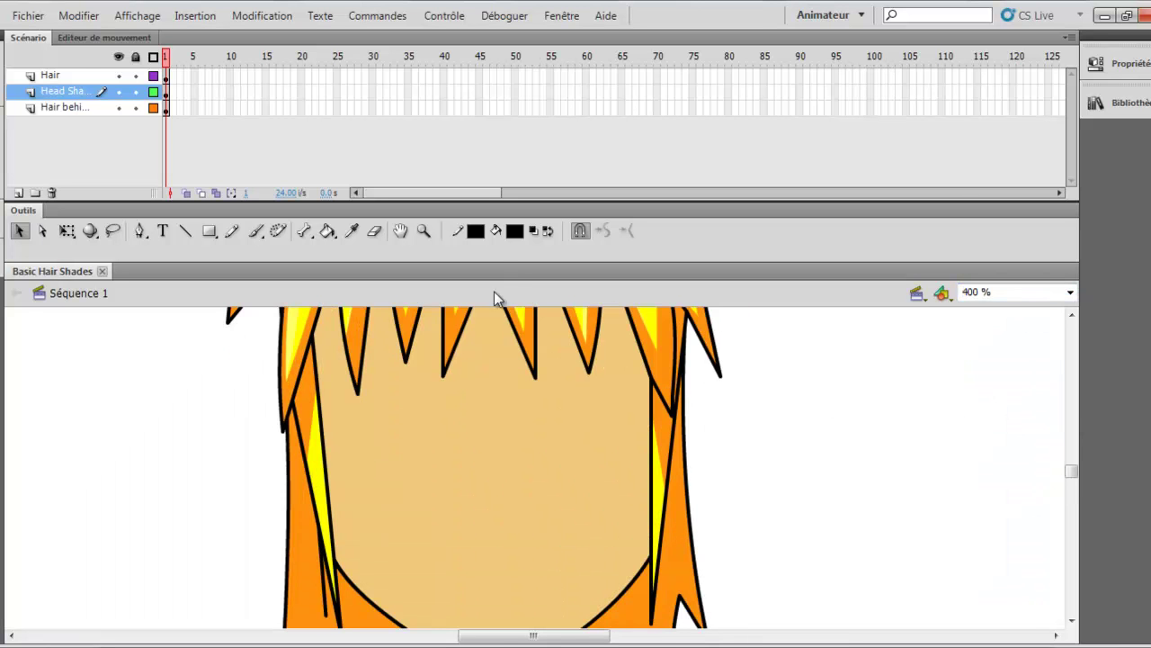
Step: Hide the Hair behind and Hair layers, then set the stage zoom to 200%
click(118, 108)
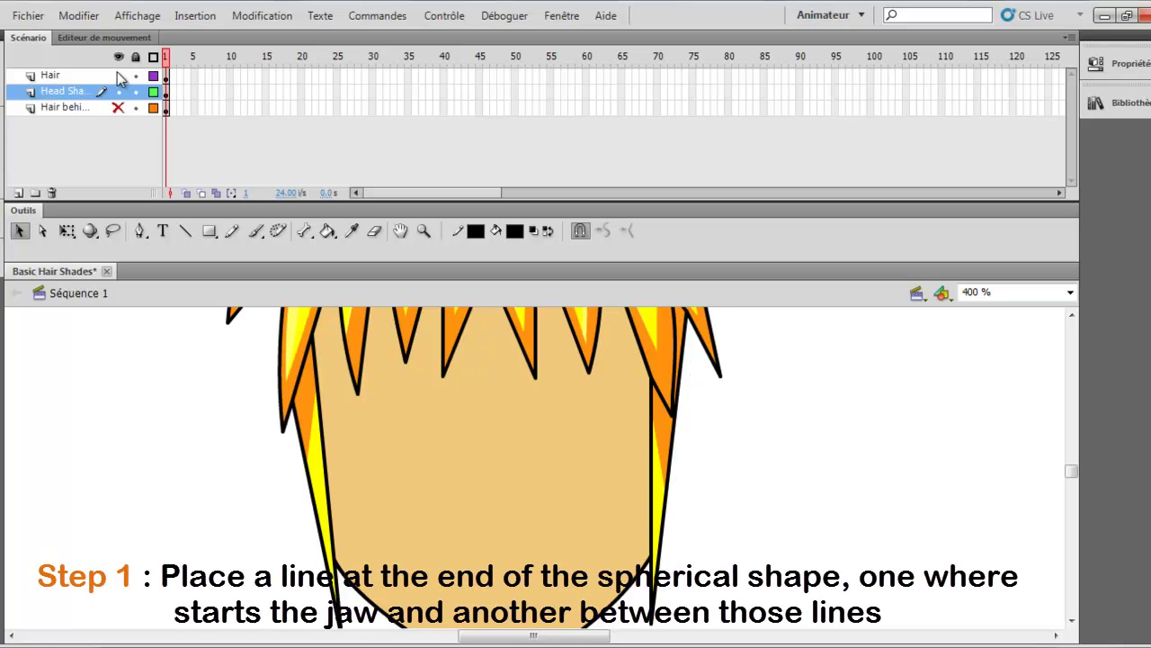
click(118, 75)
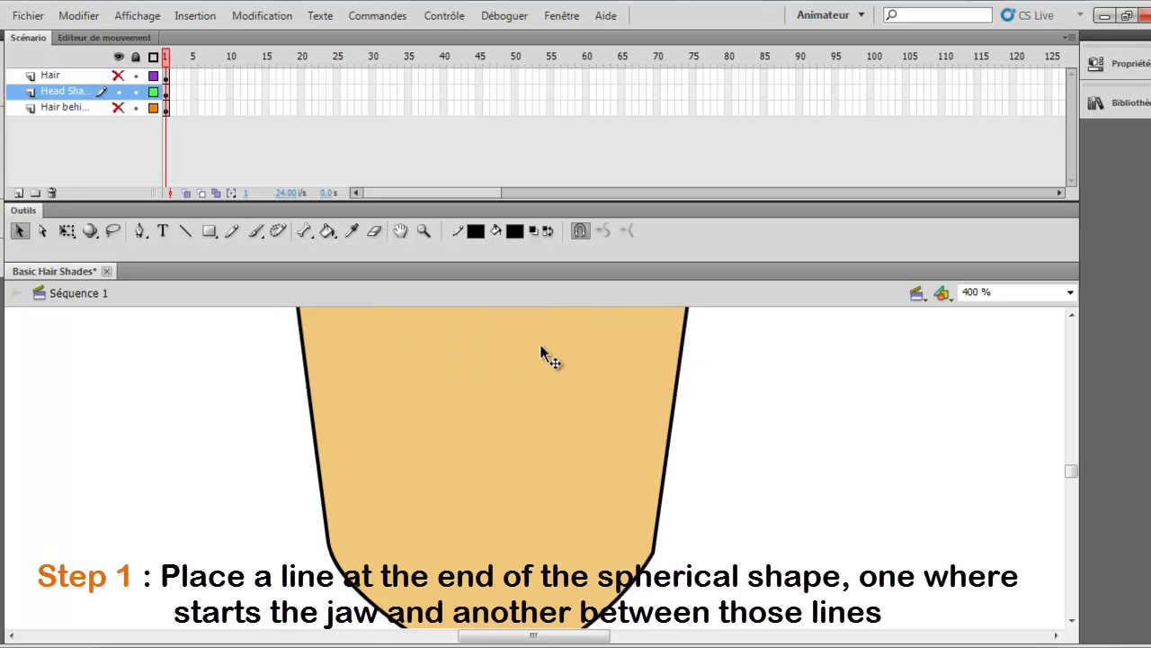
click(1070, 292)
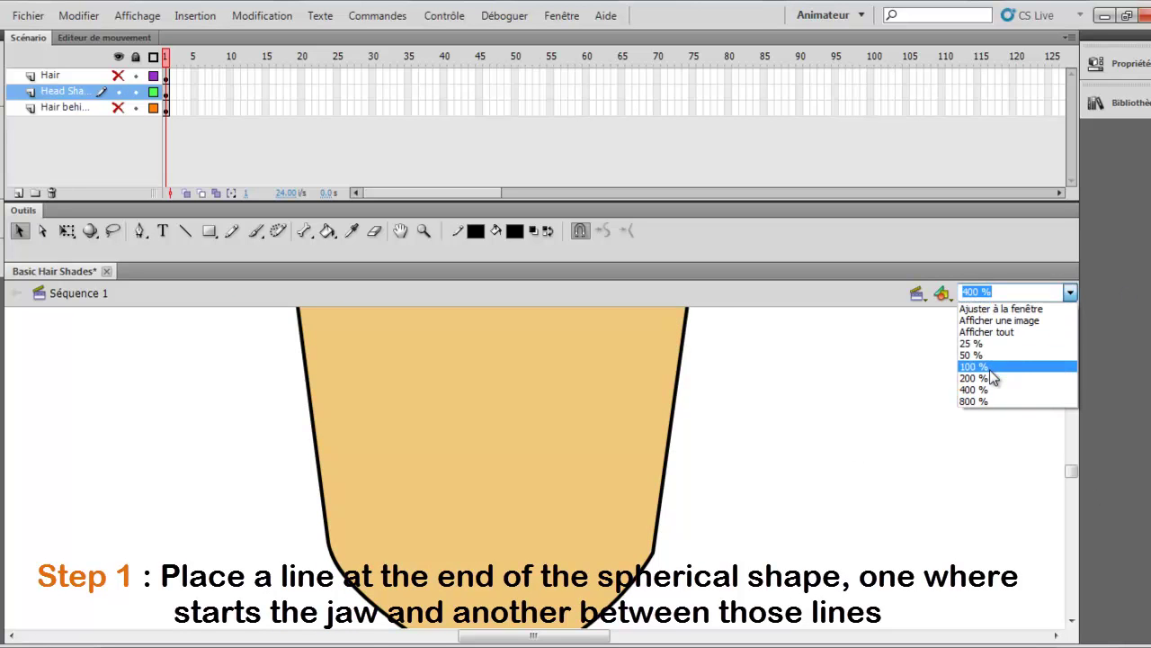
click(979, 377)
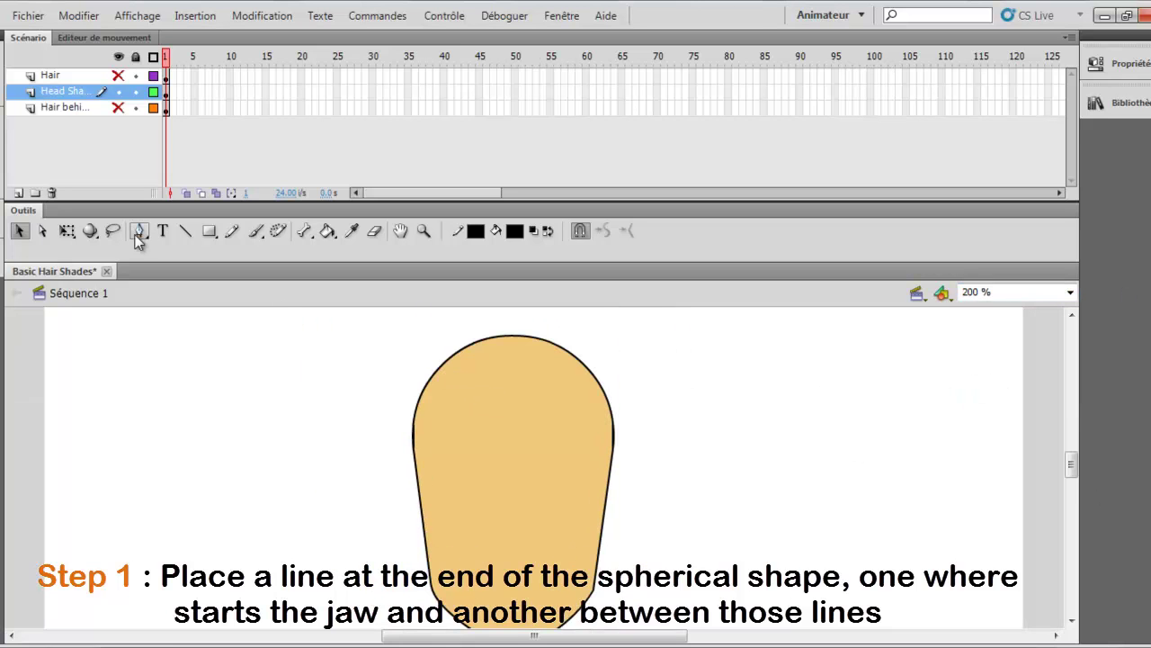
Step: Draw a vertical centre line and two horizontal lines across the head, where the rounded top ends and the jaw starts
click(185, 231)
scroll(438, 371, down, 2)
drag(518, 561, 512, 121)
scroll(677, 476, up, 2)
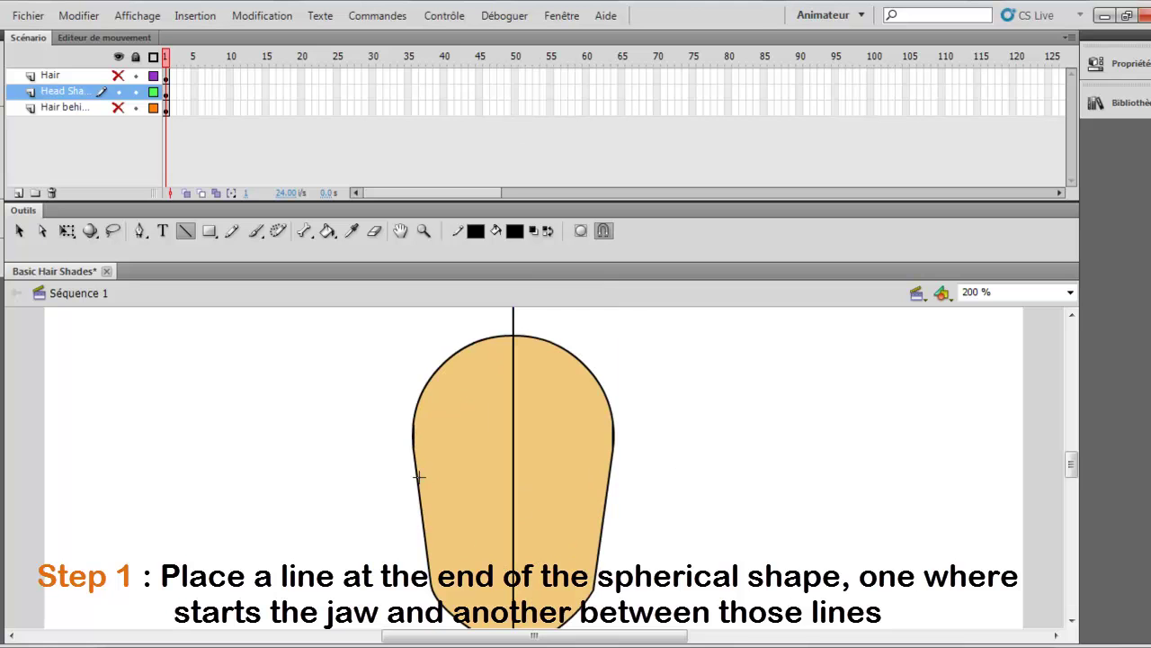
drag(411, 447, 635, 445)
scroll(614, 434, down, 2)
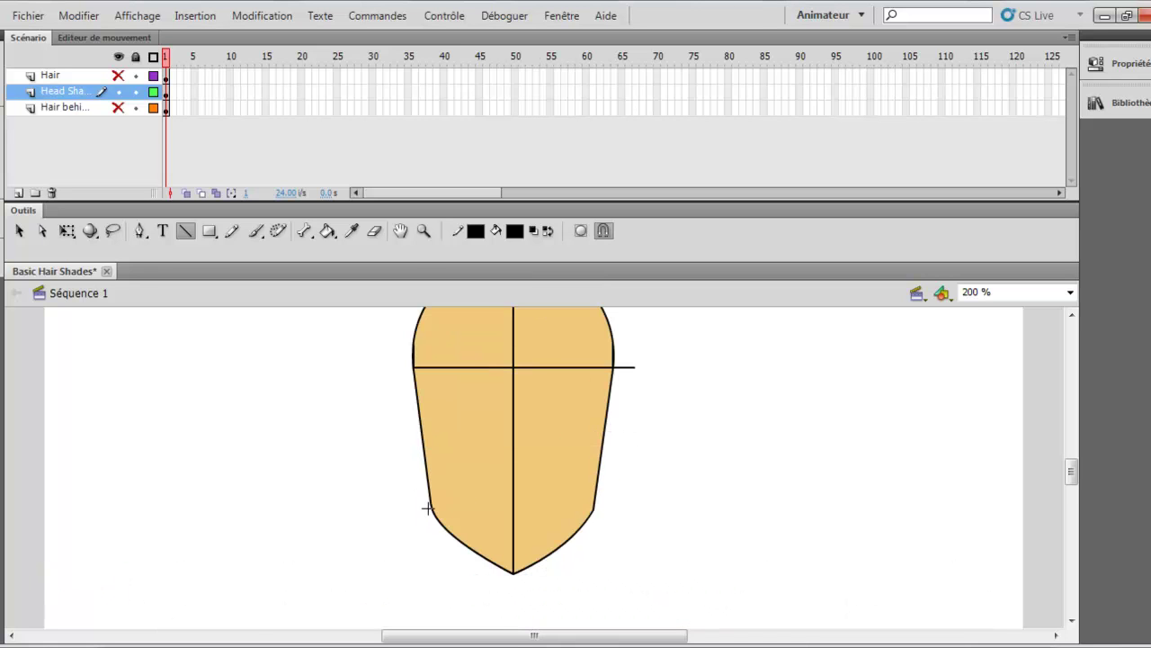
drag(431, 509, 671, 505)
Step: Delete the line overhangs sticking out past the head's right side and top
click(18, 230)
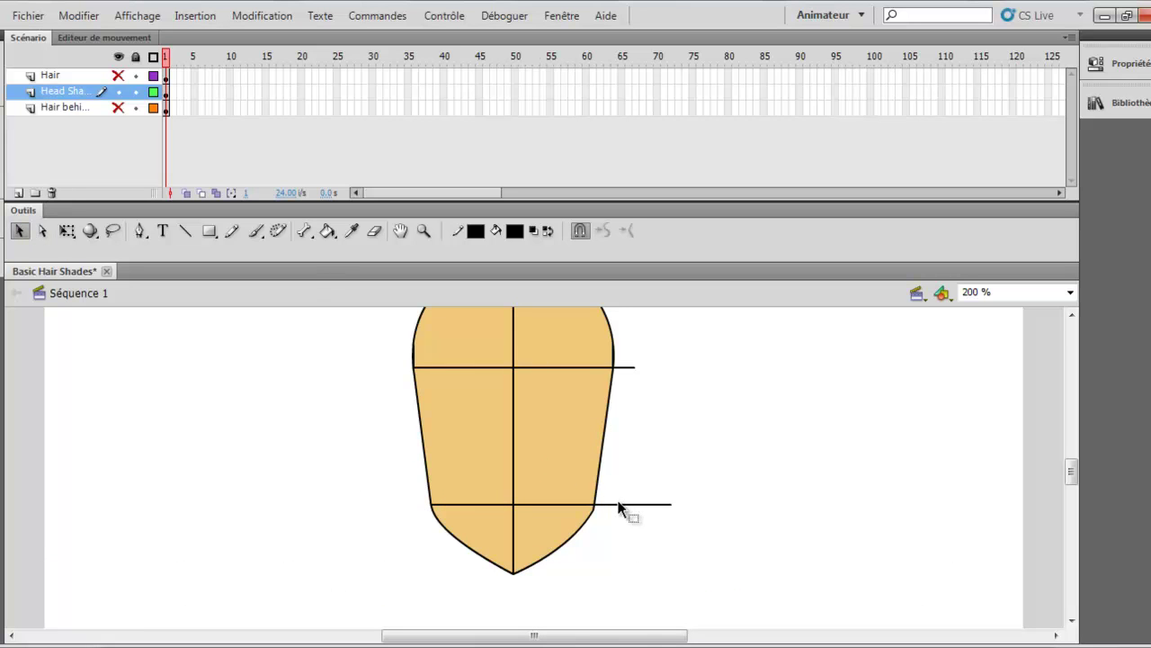
click(625, 505)
key(Delete)
click(629, 368)
key(Delete)
scroll(685, 382, up, 3)
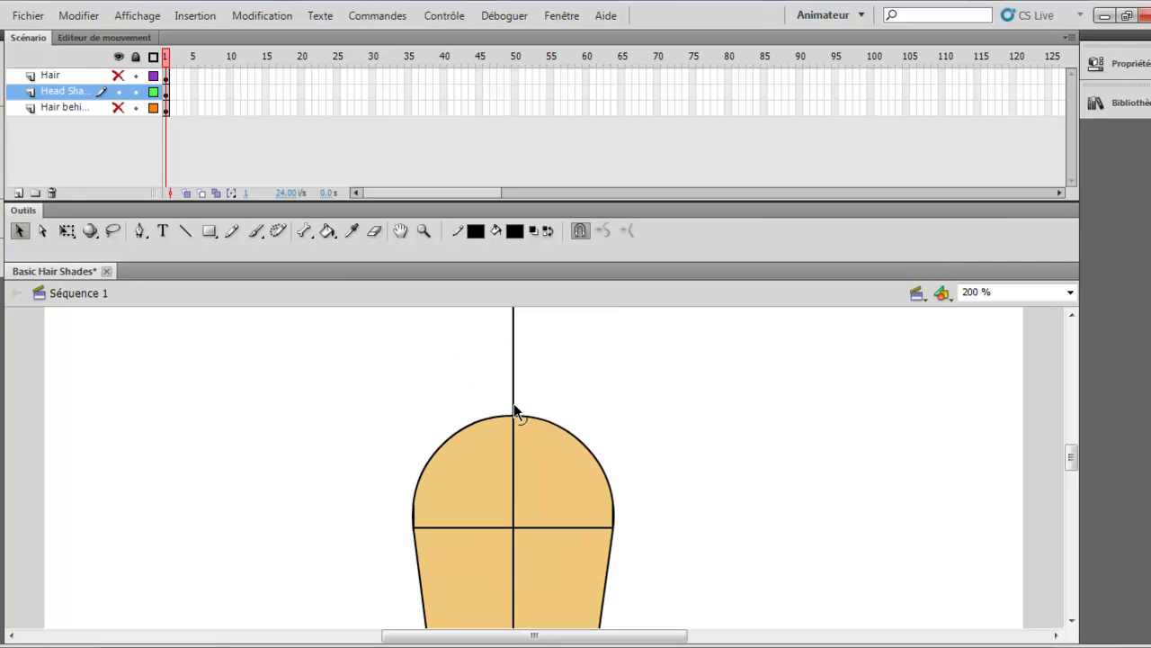
click(513, 396)
key(Delete)
scroll(547, 406, down, 3)
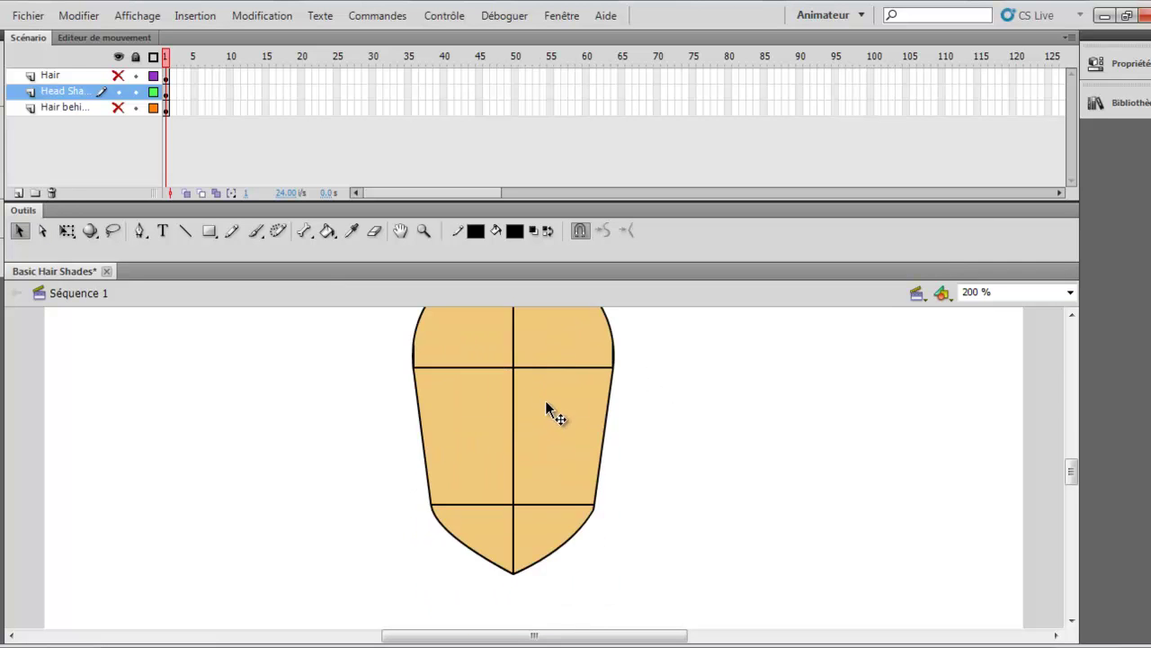
Step: Add a third horizontal line midway between the others and trim its right overhang
click(184, 236)
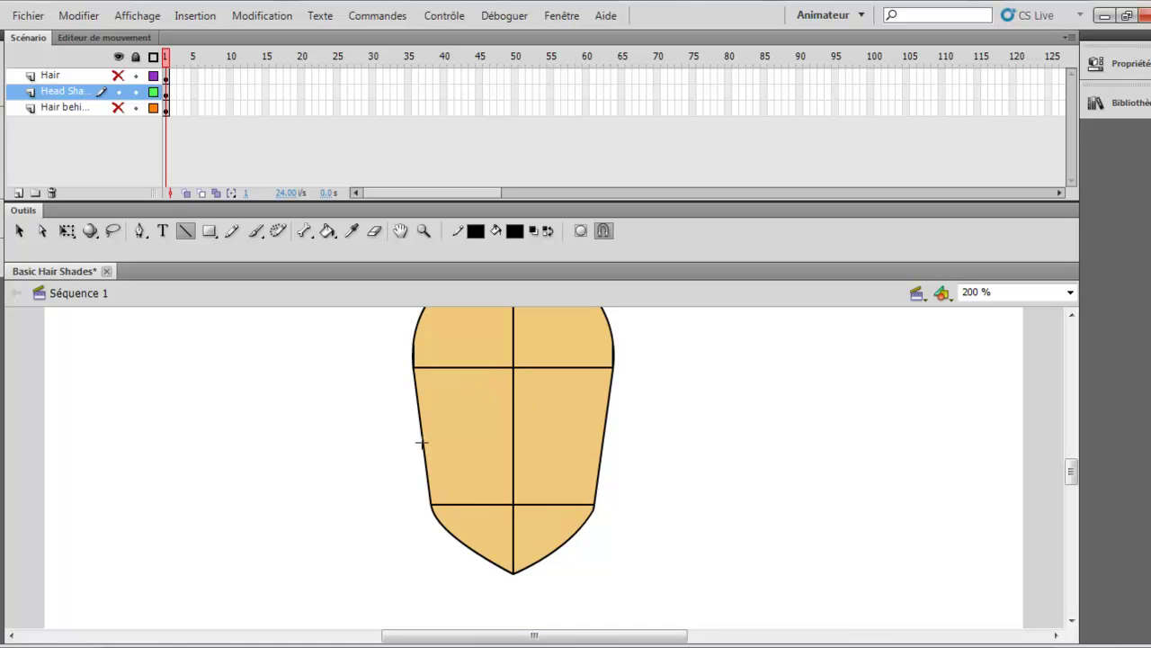
drag(420, 436, 707, 432)
click(18, 231)
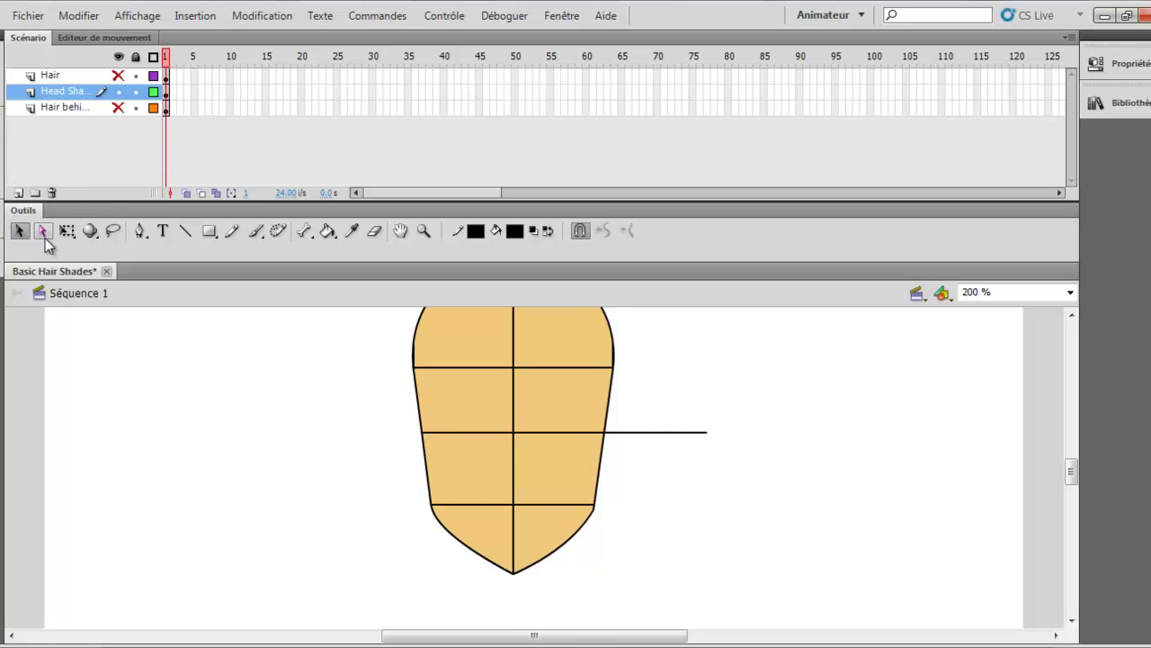
click(667, 434)
key(Delete)
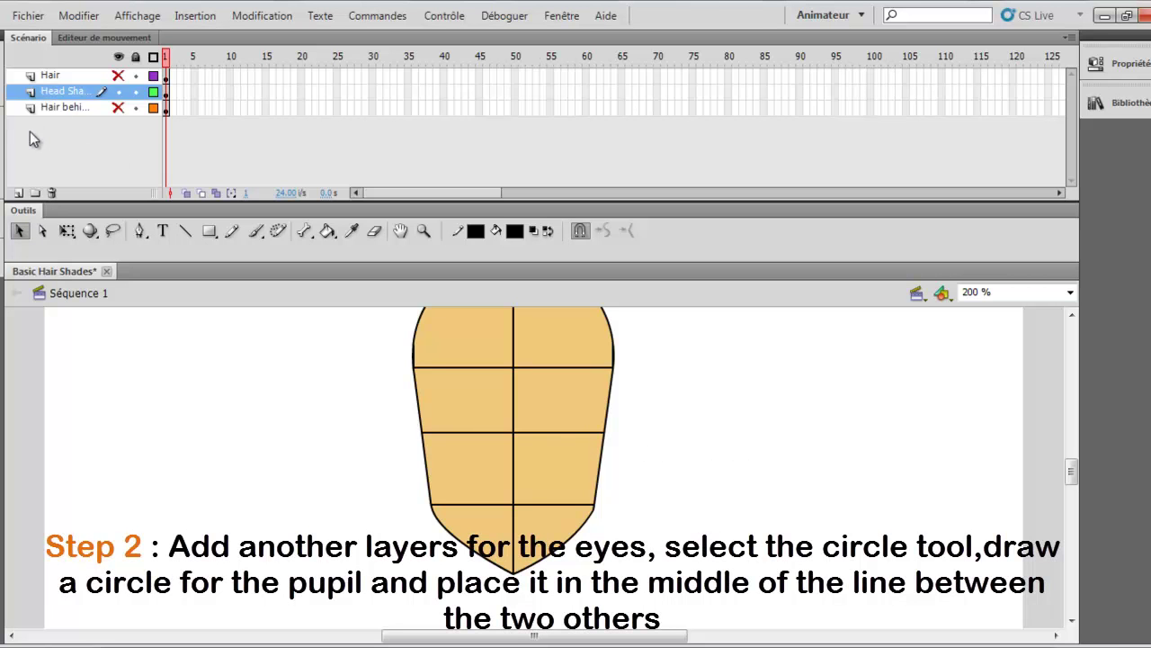
Step: Insert a new layer above Head Shape and name it EYES
click(17, 192)
double_click(63, 92)
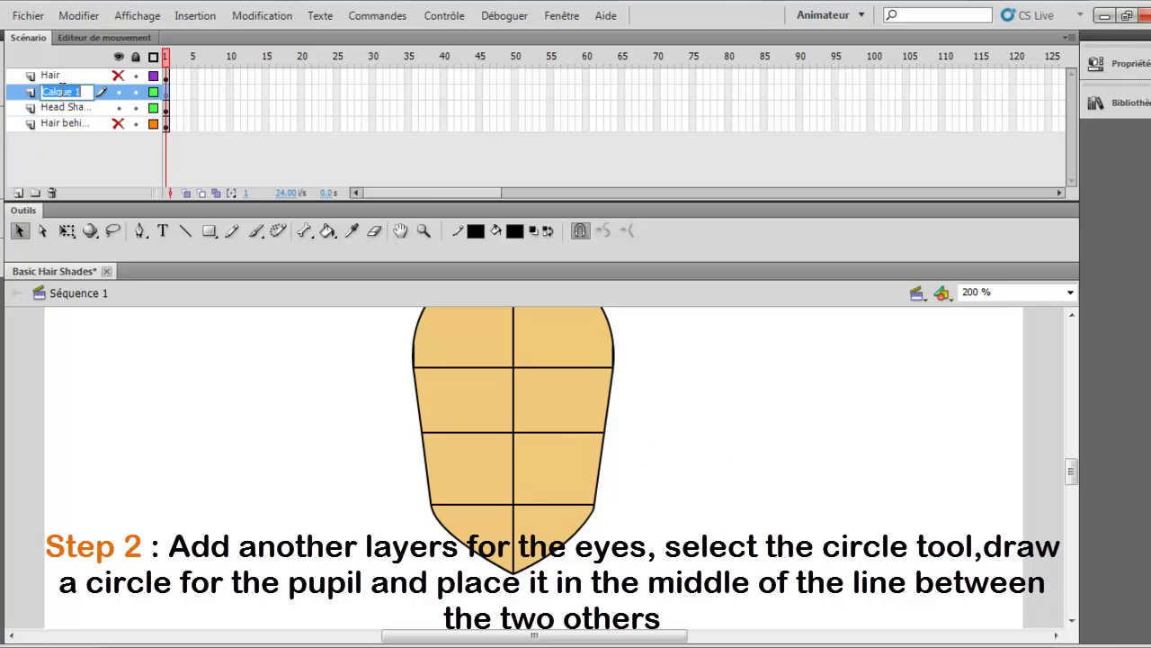
key(BackSpace)
key(Return)
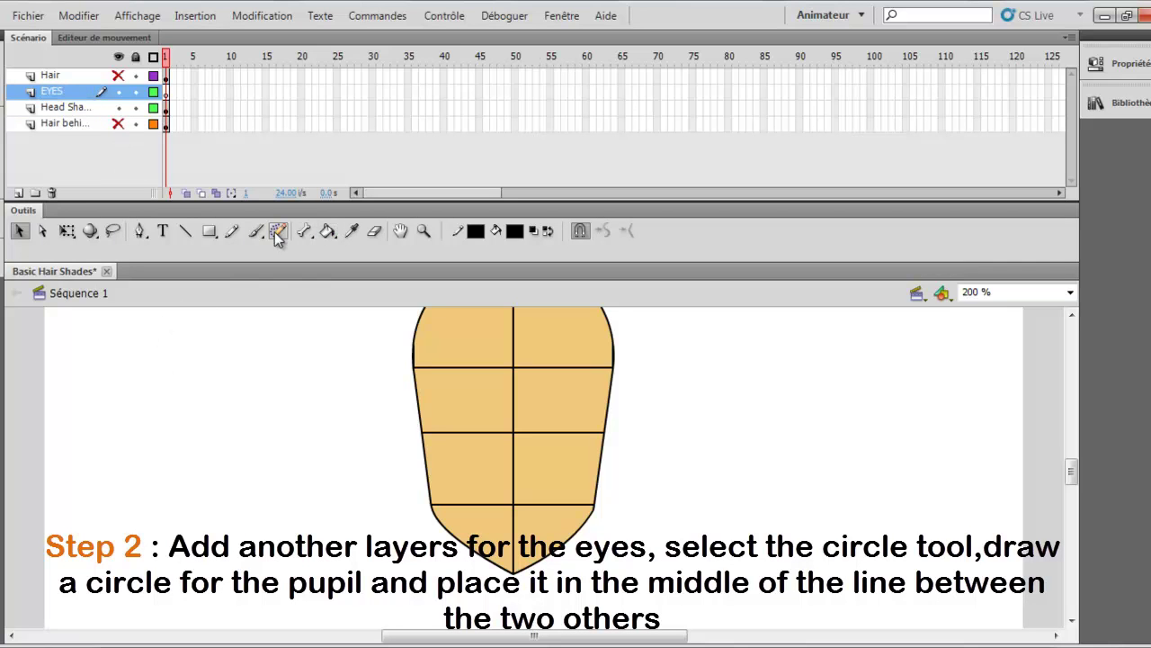
Step: Draw a small pupil circle with the Oval tool and move it onto the middle guide line
click(209, 231)
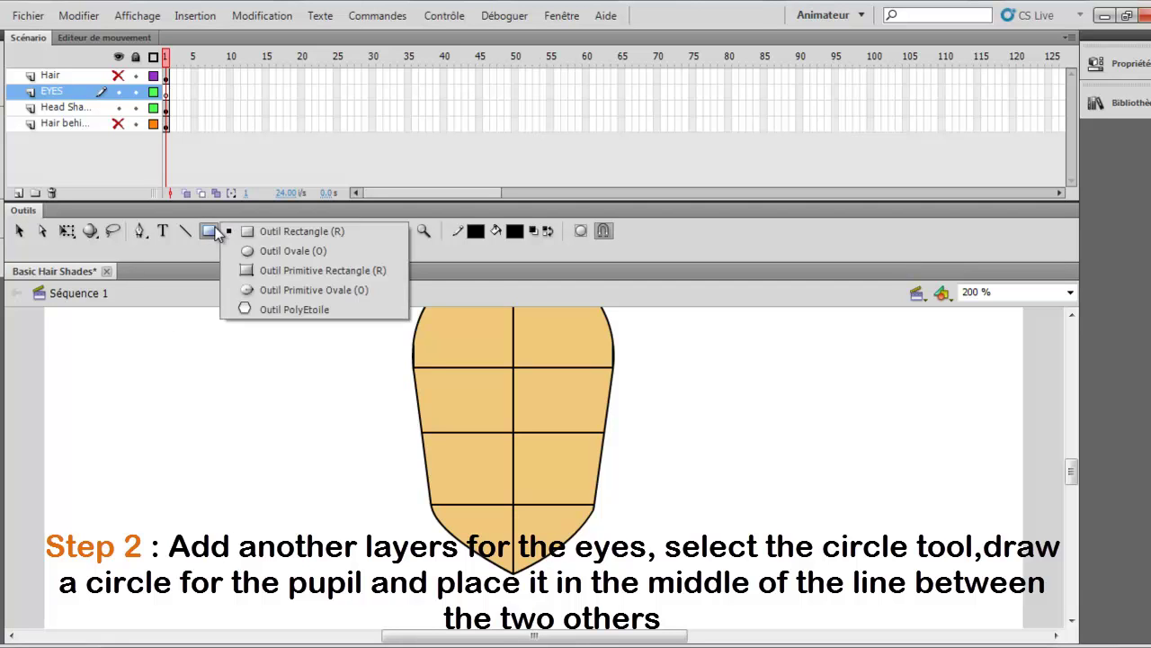
click(208, 231)
click(260, 257)
drag(451, 420, 489, 457)
click(20, 231)
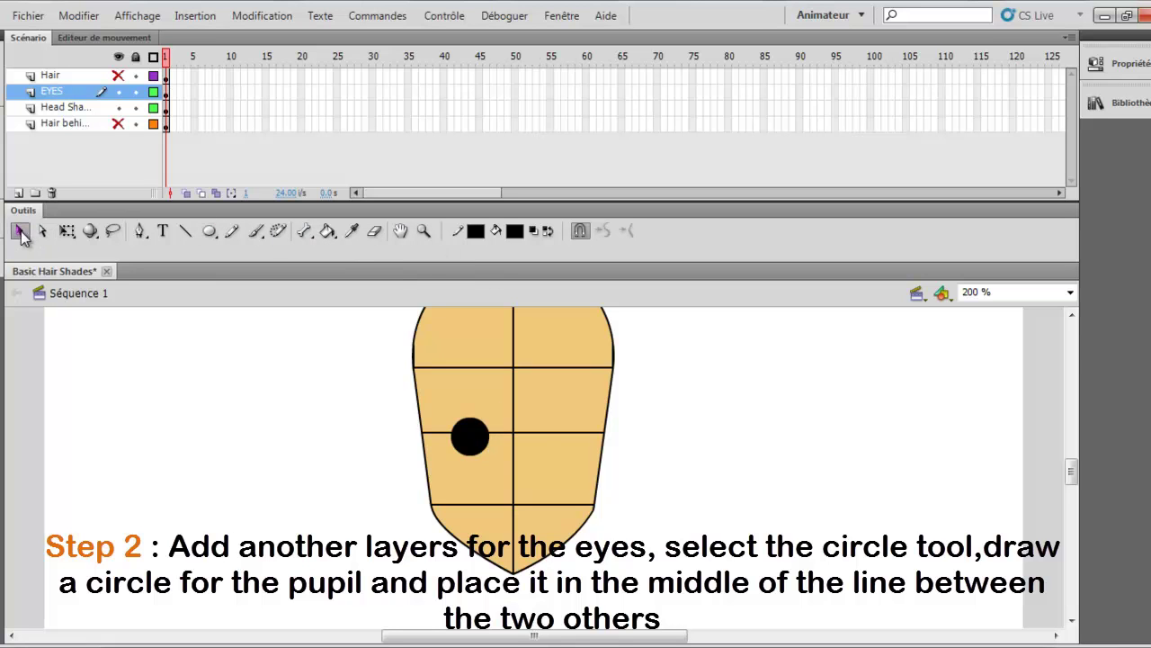
click(478, 439)
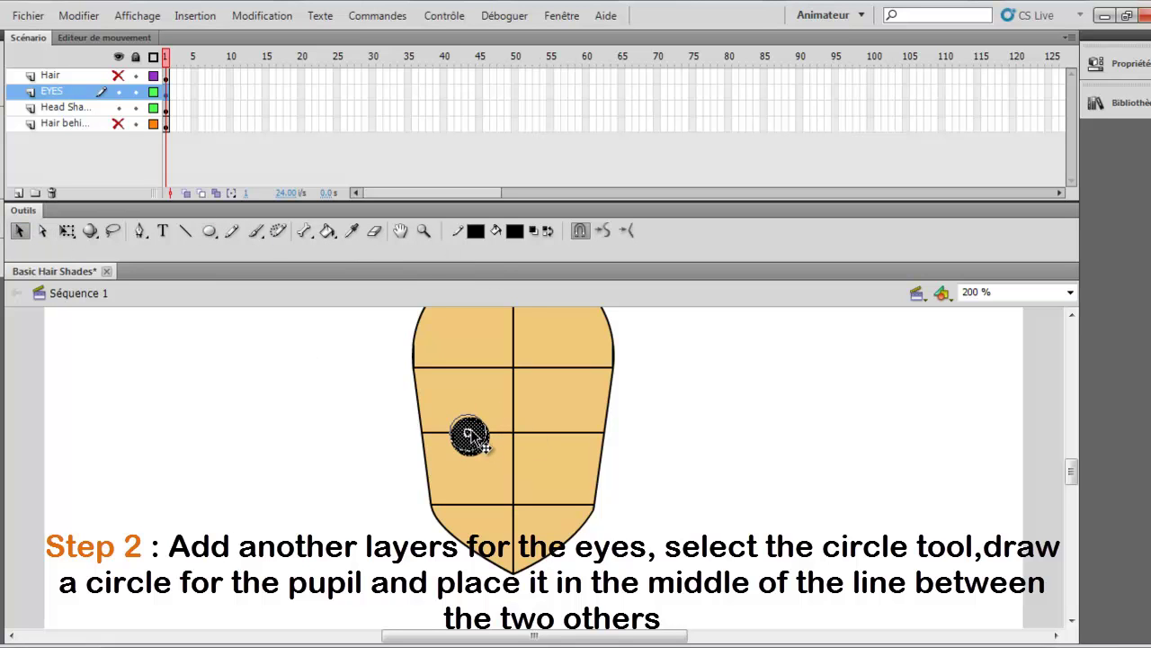
drag(473, 439, 470, 437)
click(861, 450)
Step: Replace the circle's black fill with a blue fill
click(476, 440)
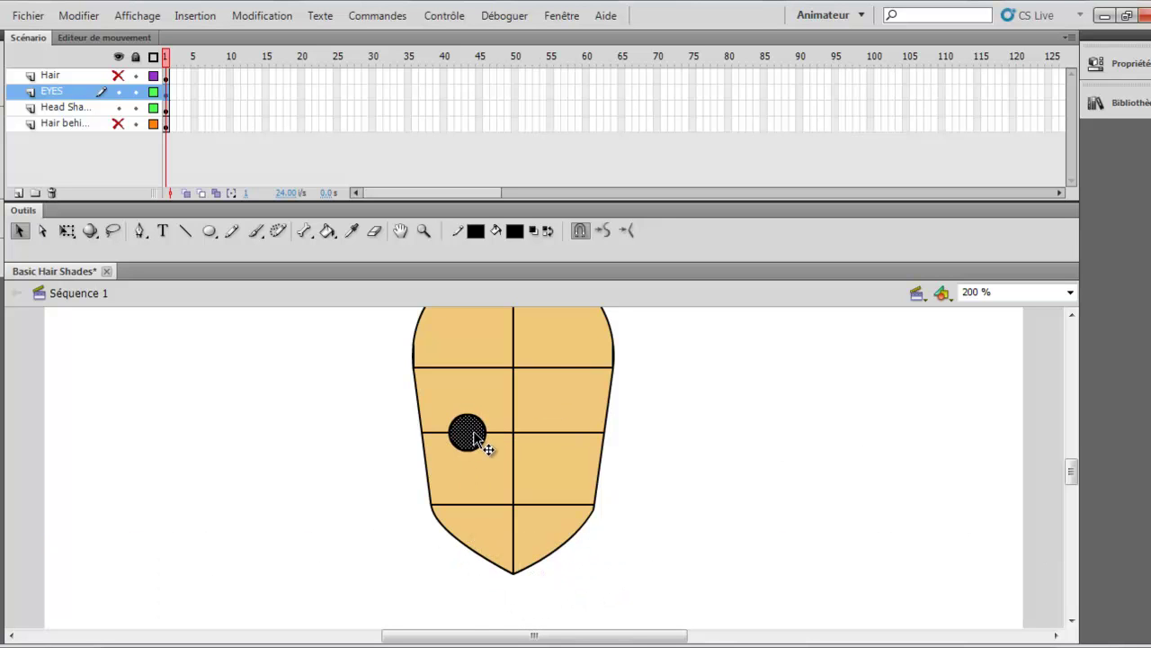
key(Delete)
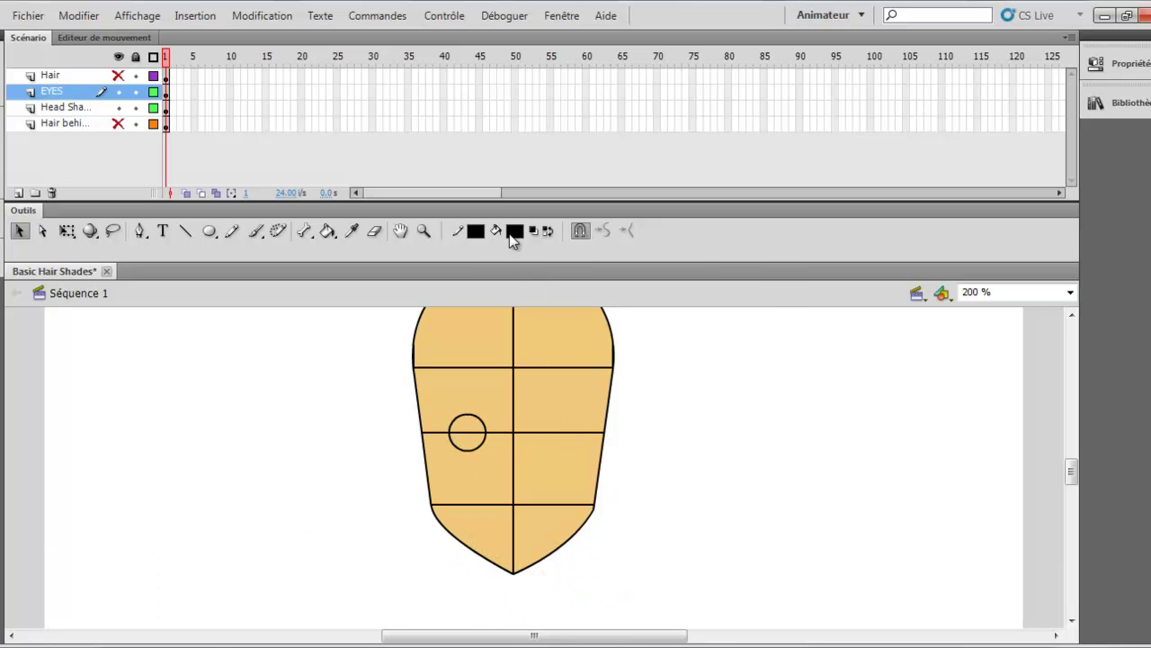
click(515, 230)
click(580, 329)
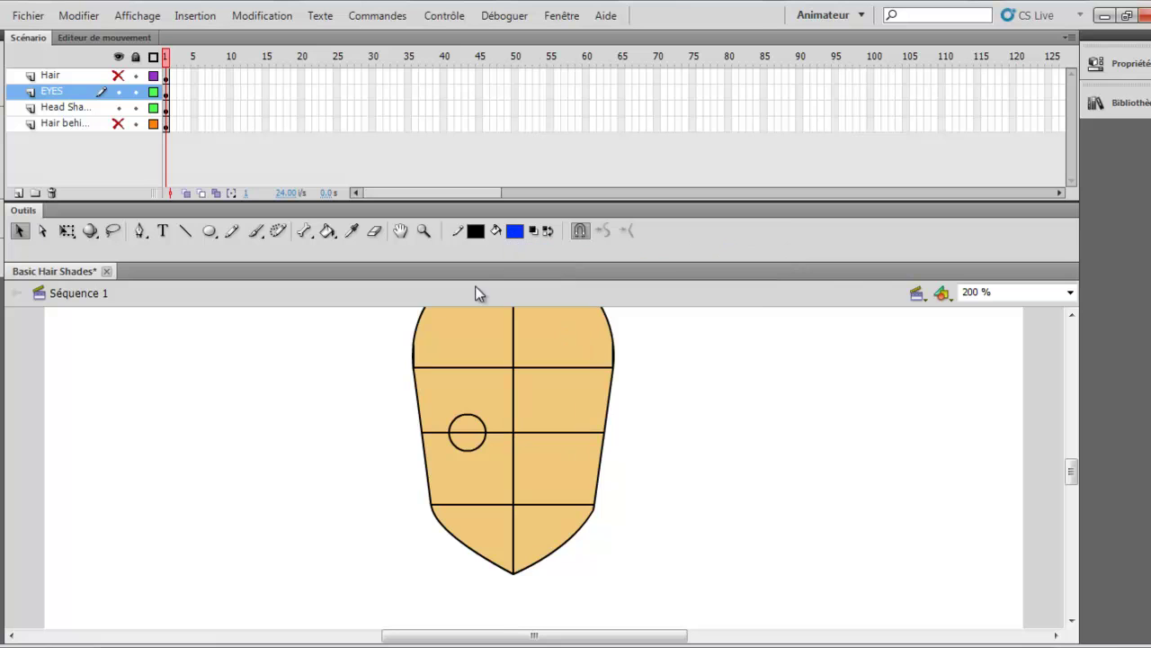
click(328, 231)
click(457, 423)
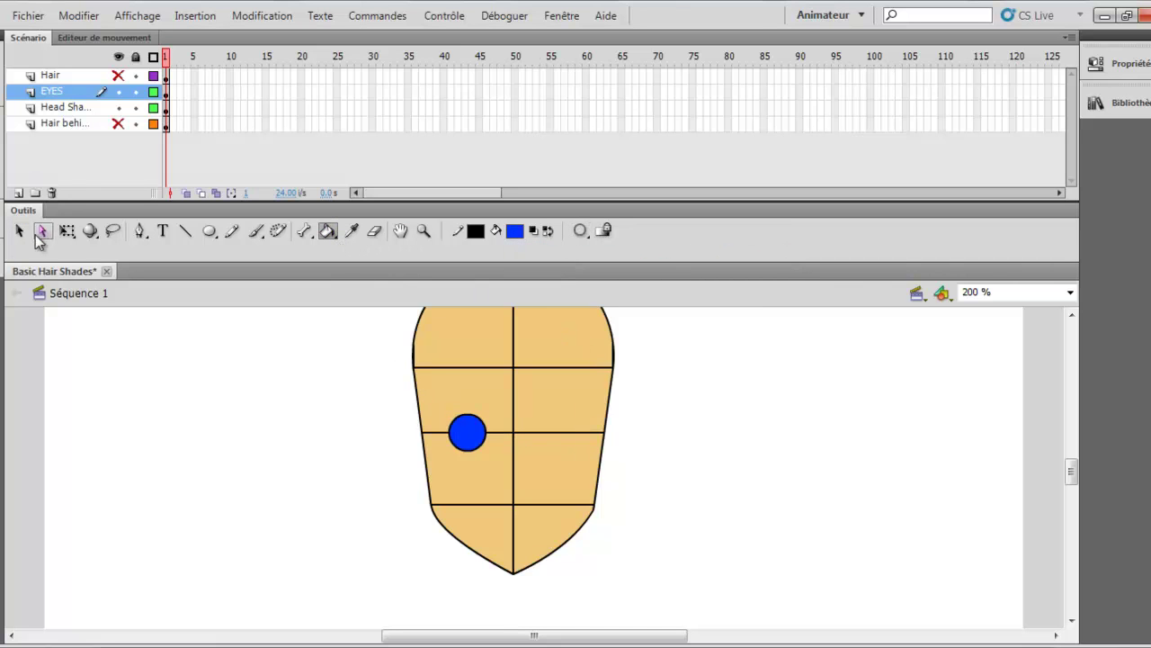
click(19, 230)
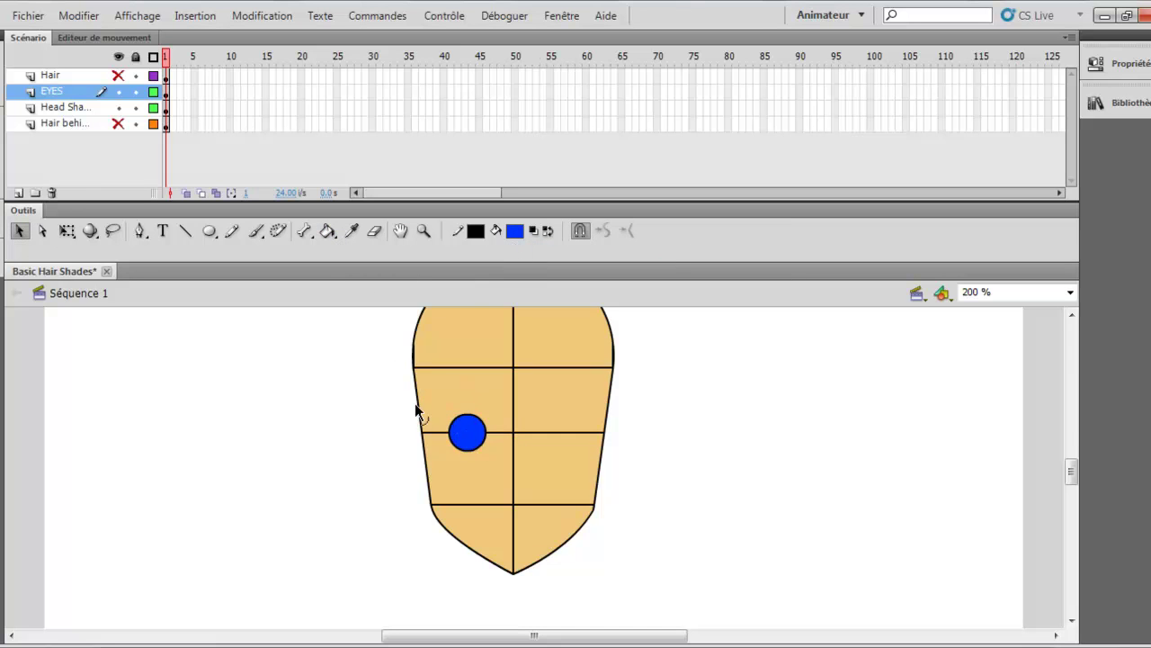
click(186, 230)
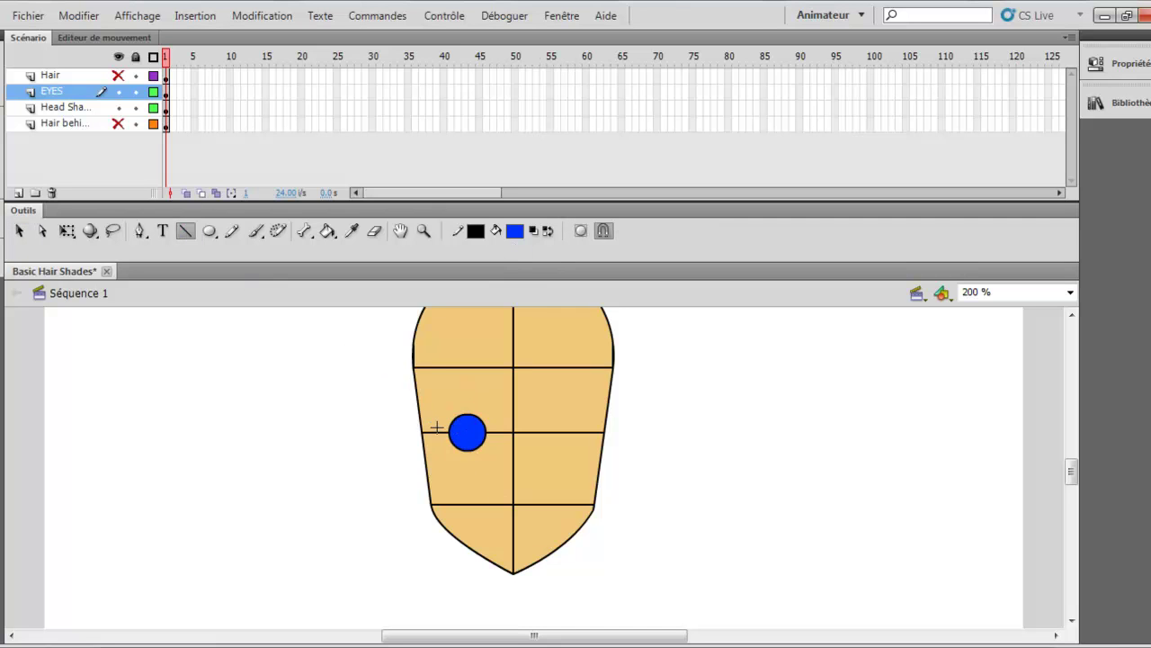
Step: Draw angular upper and lower lash lines around the eye, zooming the view to 400%
drag(451, 418, 443, 411)
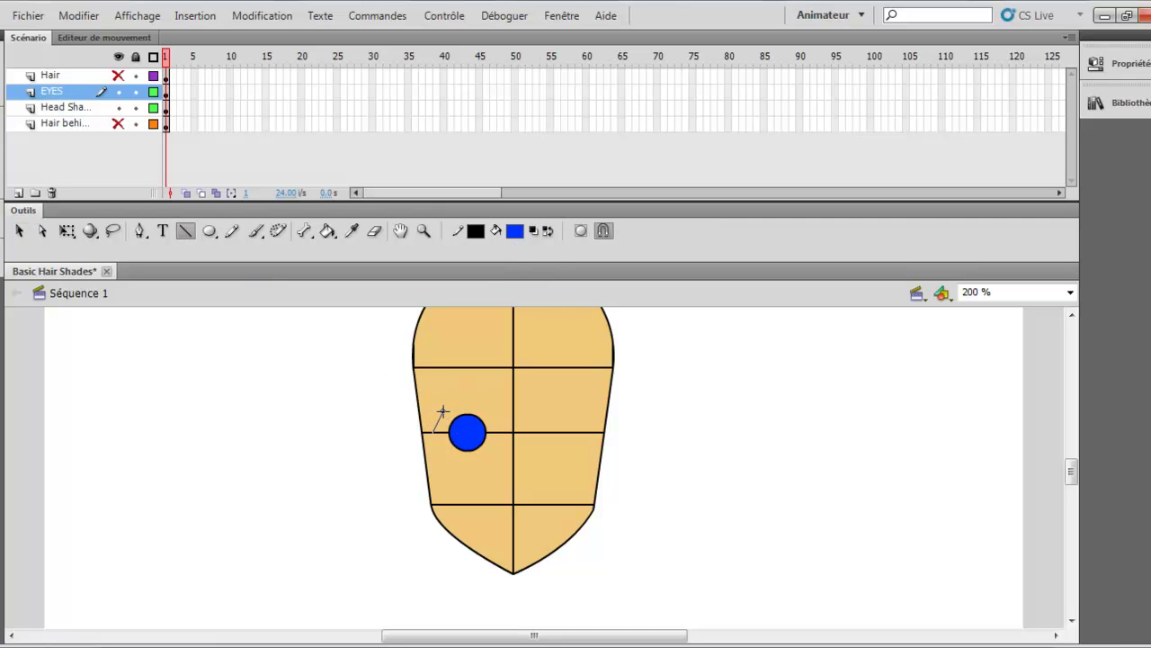
click(68, 93)
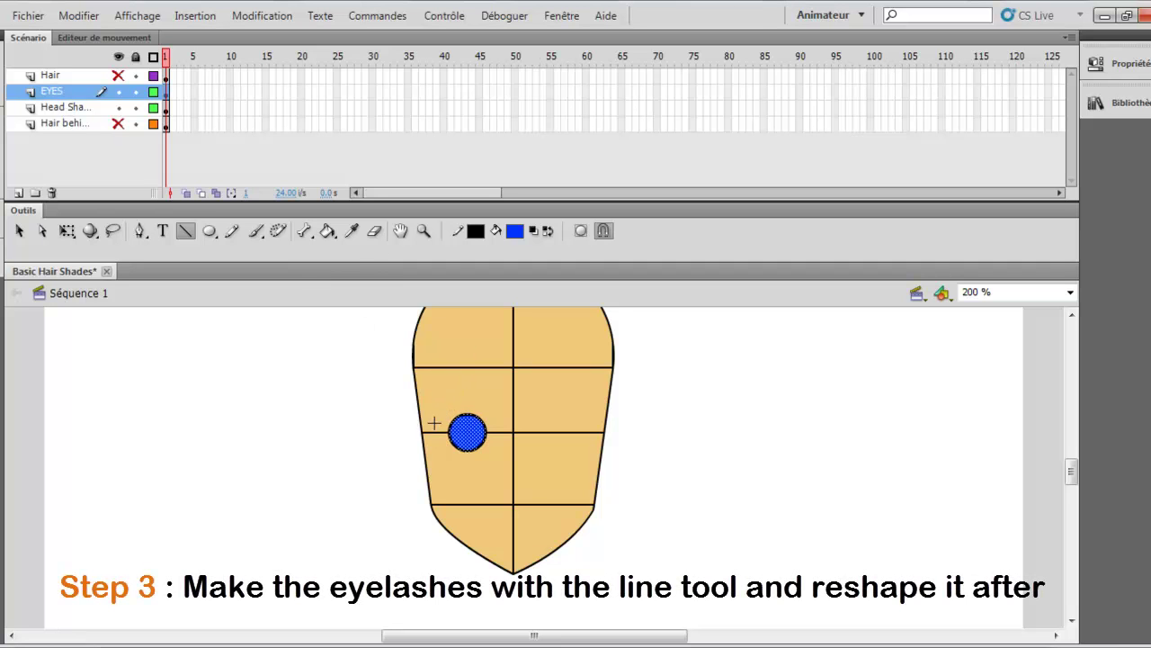
drag(435, 423, 449, 403)
drag(450, 403, 491, 402)
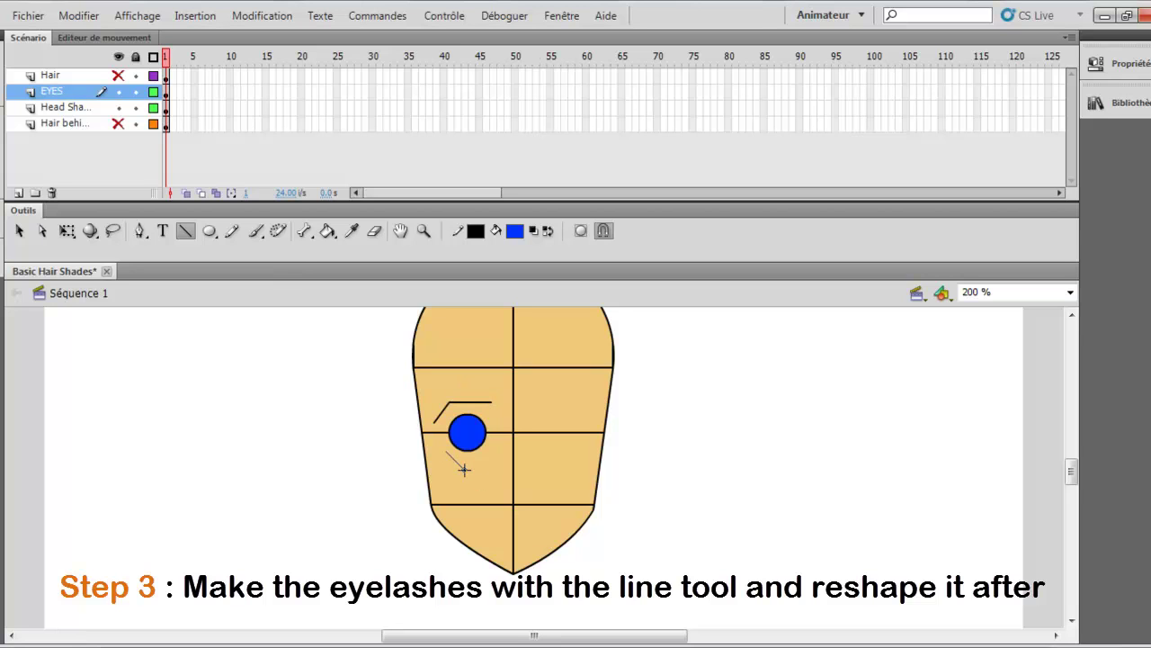
mouse_move(454, 460)
mouse_down()
mouse_move(495, 462)
mouse_move(483, 462)
mouse_up()
click(1070, 292)
click(981, 389)
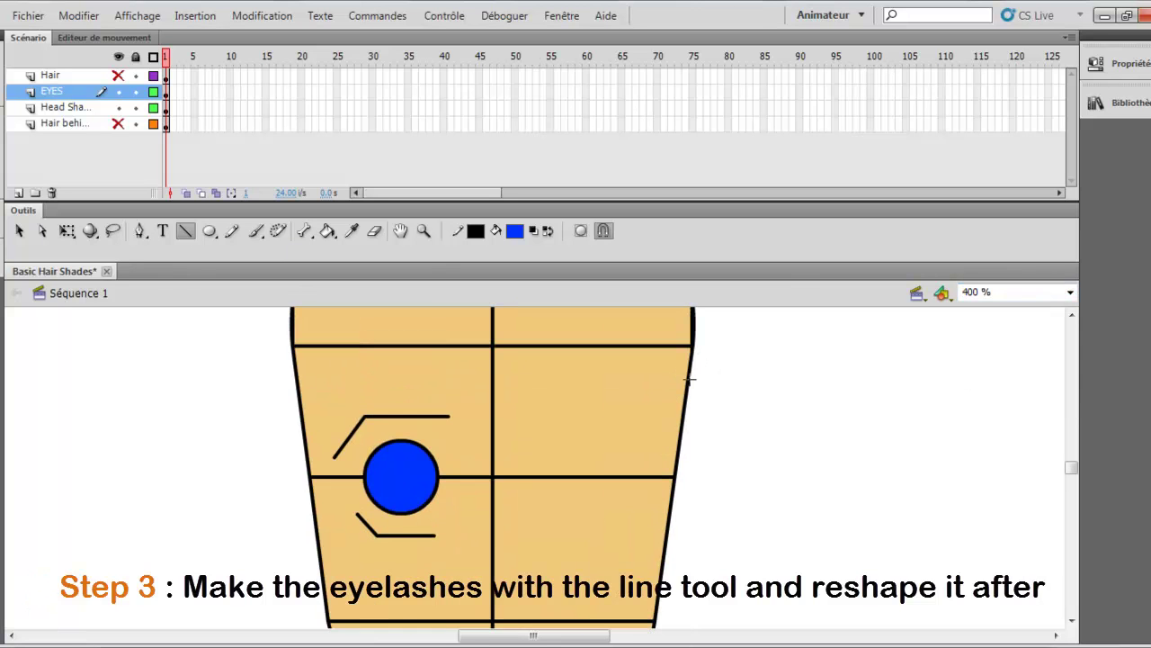
drag(449, 416, 468, 442)
scroll(486, 432, down, 2)
scroll(506, 419, up, 2)
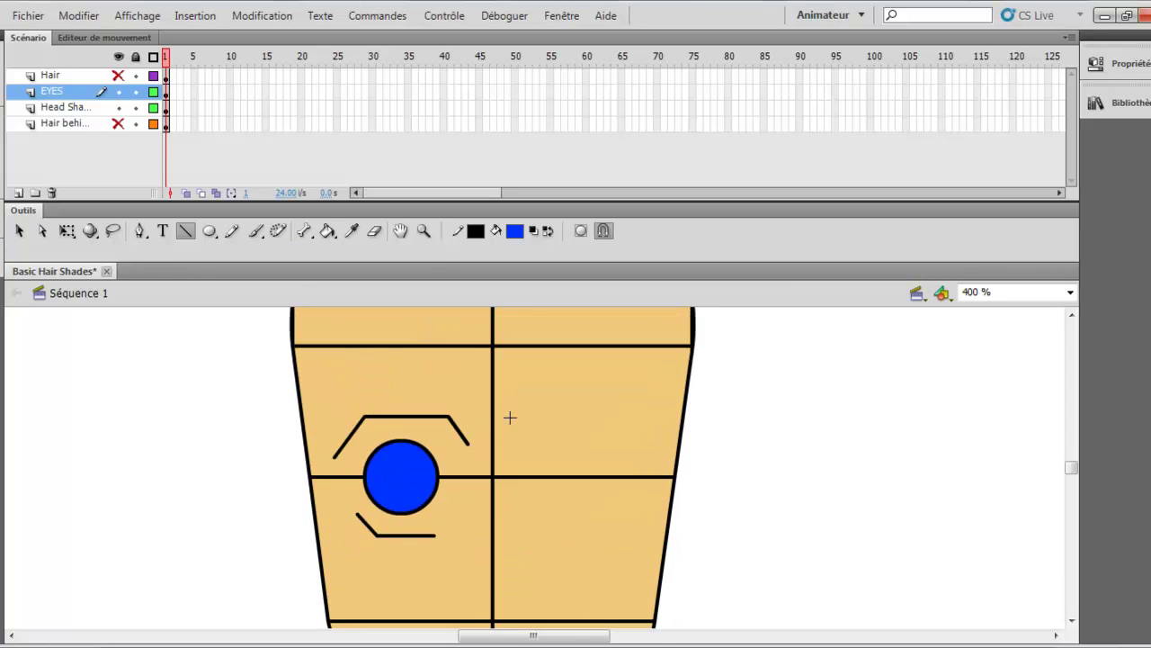
Step: Bend the upper lash into an upward arch and nudge the lower lash up
click(19, 230)
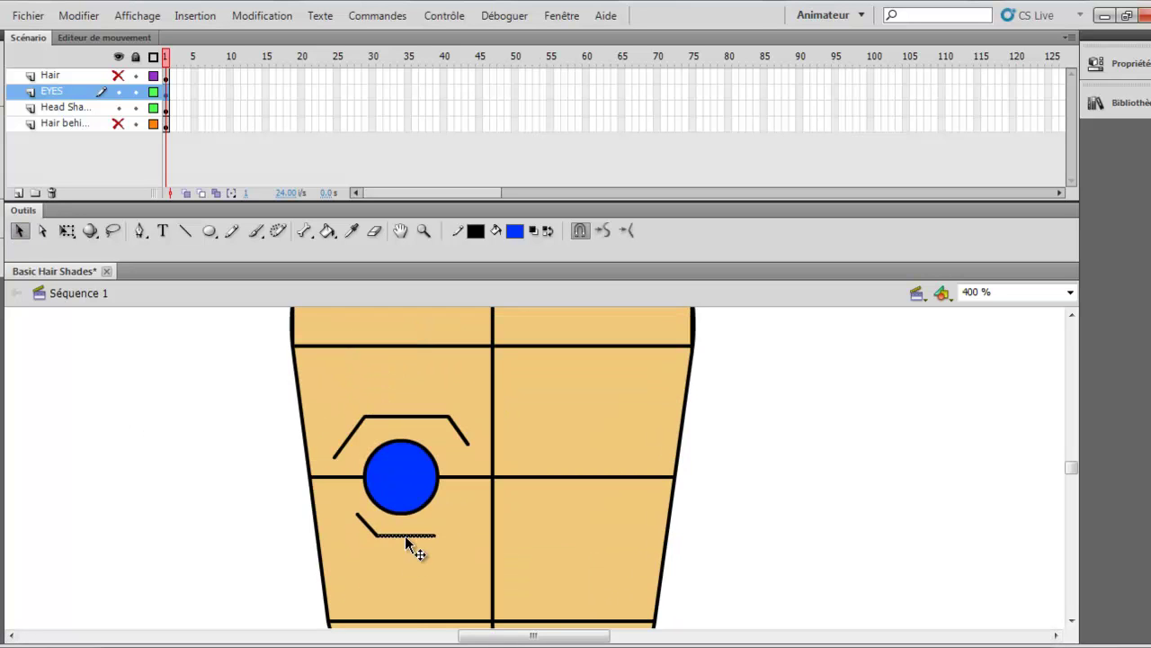
drag(405, 536, 404, 530)
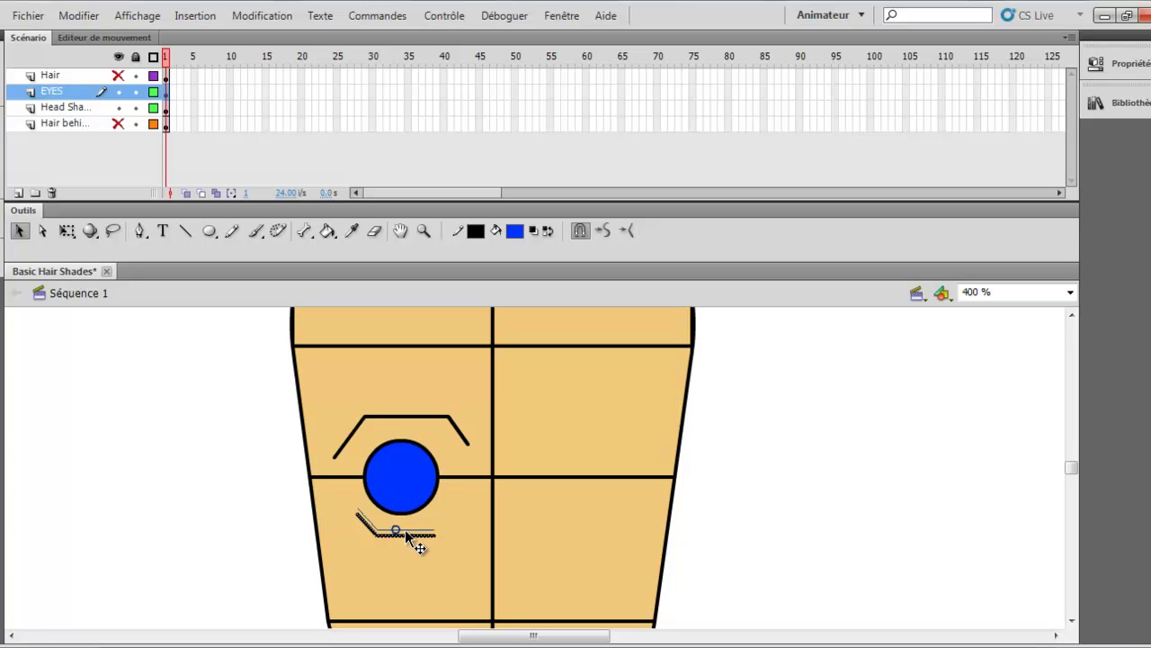
click(374, 419)
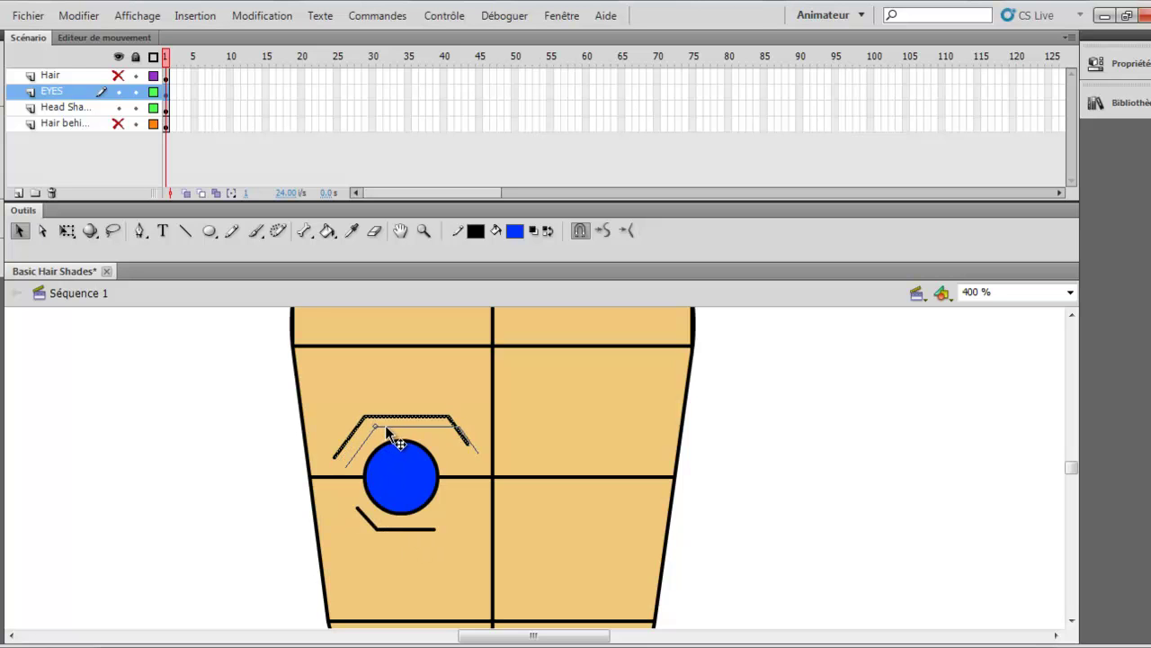
drag(381, 424, 385, 432)
scroll(483, 441, up, 2)
scroll(483, 444, down, 2)
click(868, 453)
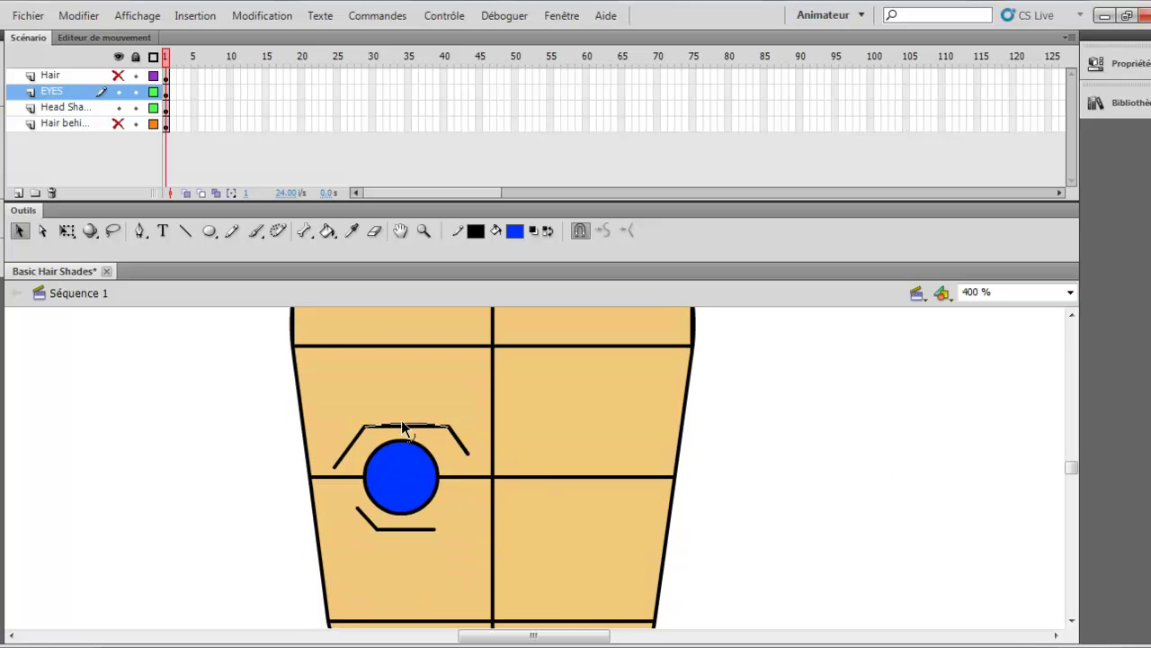
drag(404, 429, 341, 439)
drag(459, 443, 468, 452)
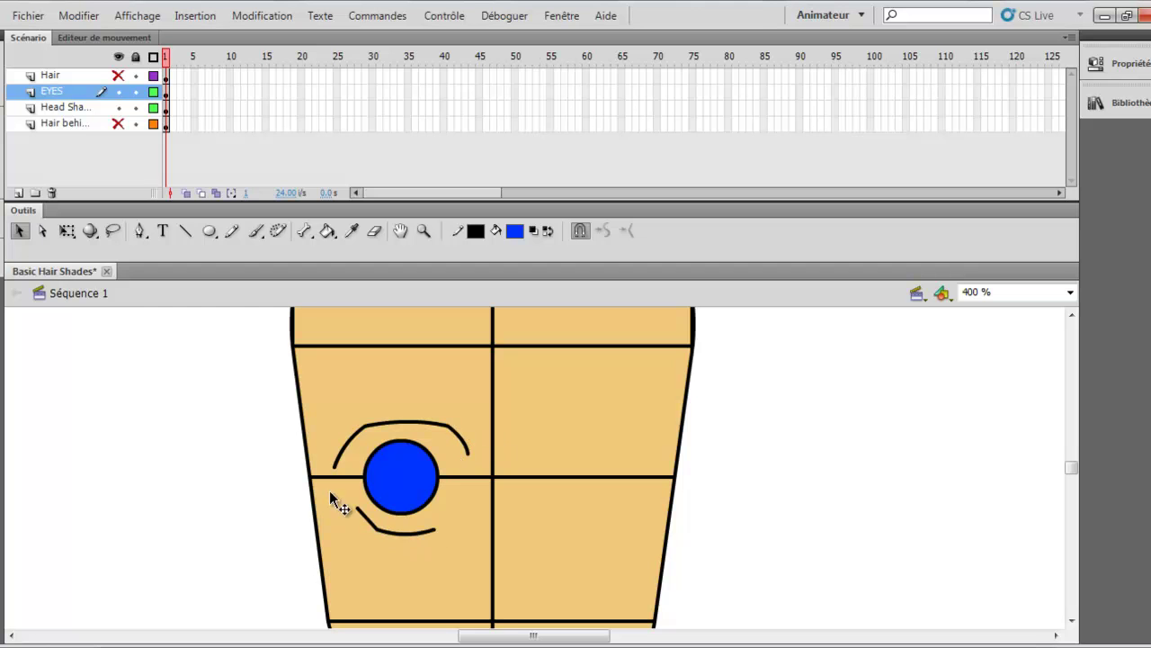
click(186, 231)
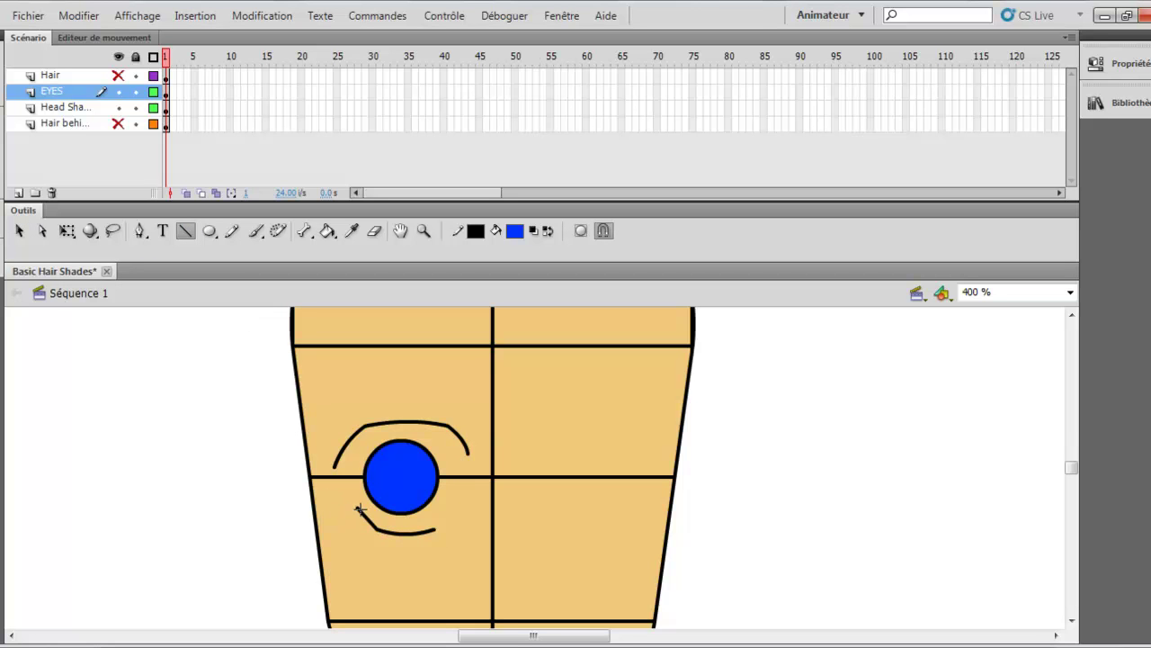
Step: Add second lines to thicken both lashes and curve the upper lash's inner line
drag(359, 510, 436, 530)
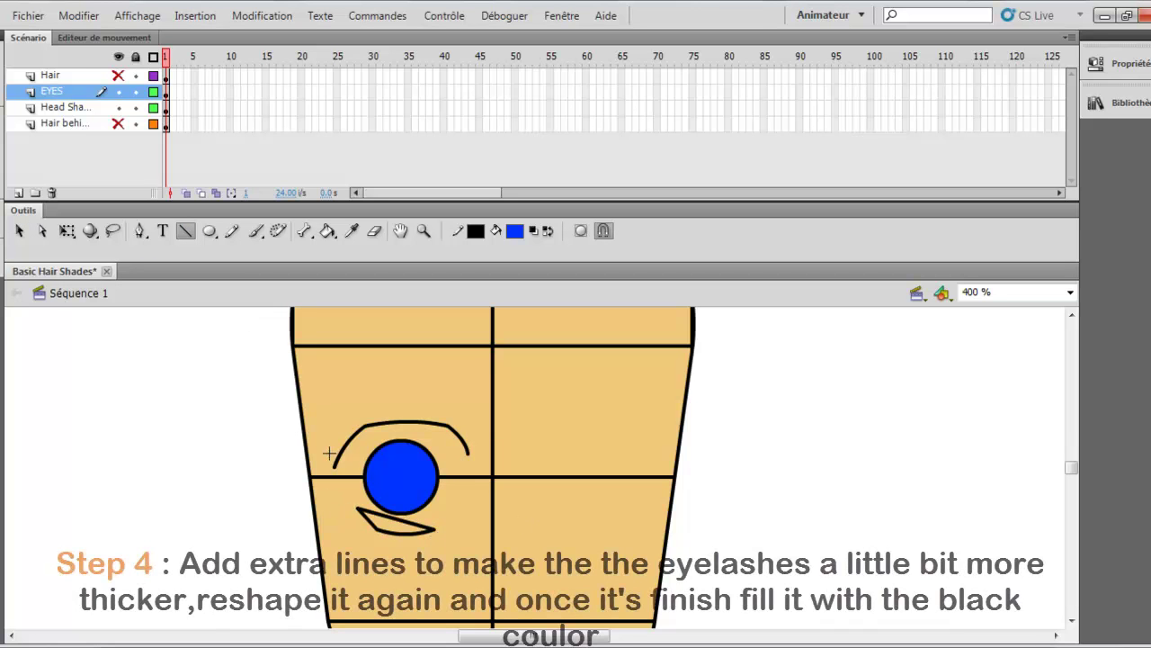
mouse_move(334, 467)
mouse_down()
mouse_move(404, 417)
mouse_move(466, 447)
mouse_up()
click(19, 231)
drag(466, 448, 464, 452)
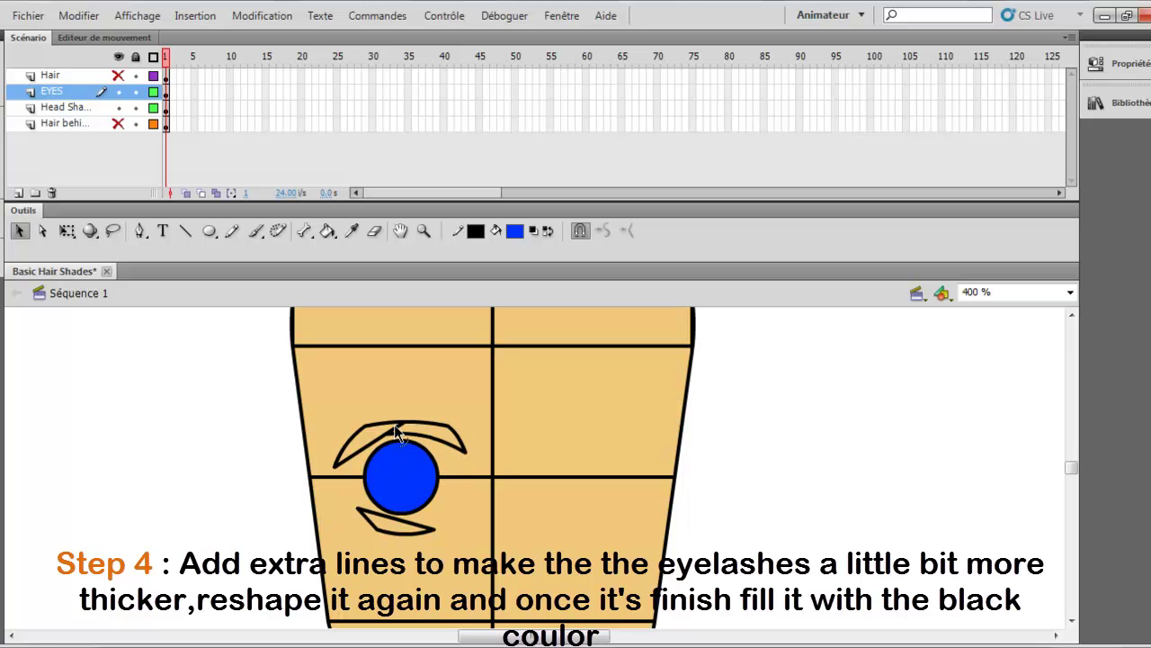
click(398, 432)
drag(400, 430, 379, 446)
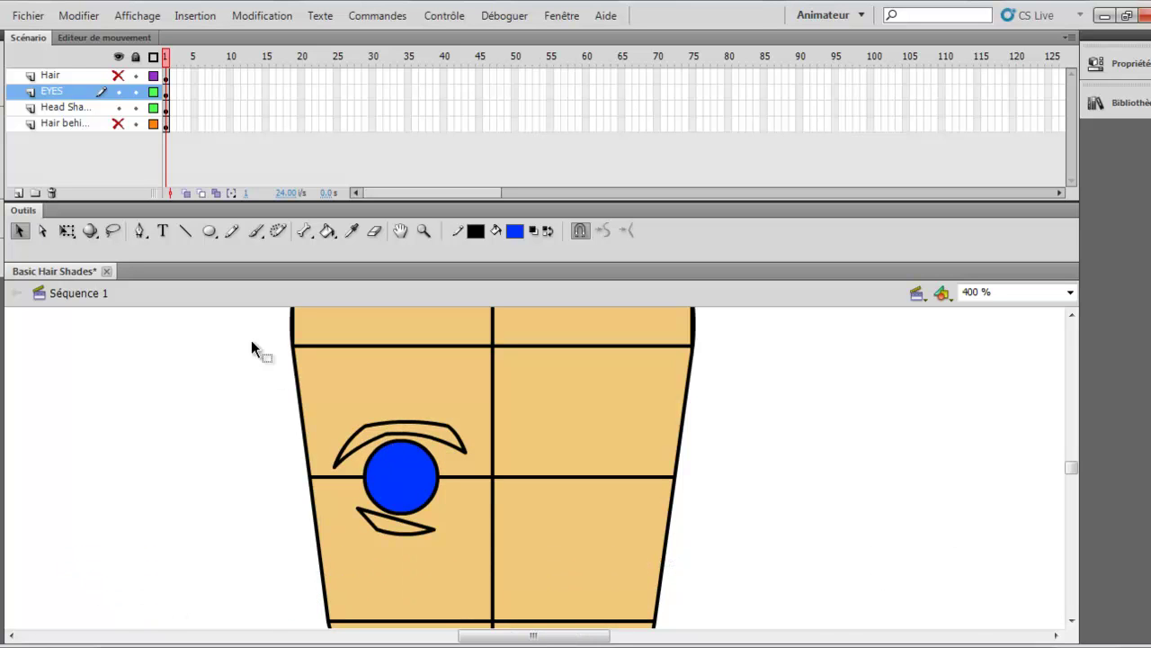
Step: Fill the upper and lower lashes solid black with the Paint Bucket
click(326, 232)
click(514, 231)
click(527, 263)
click(425, 425)
click(377, 513)
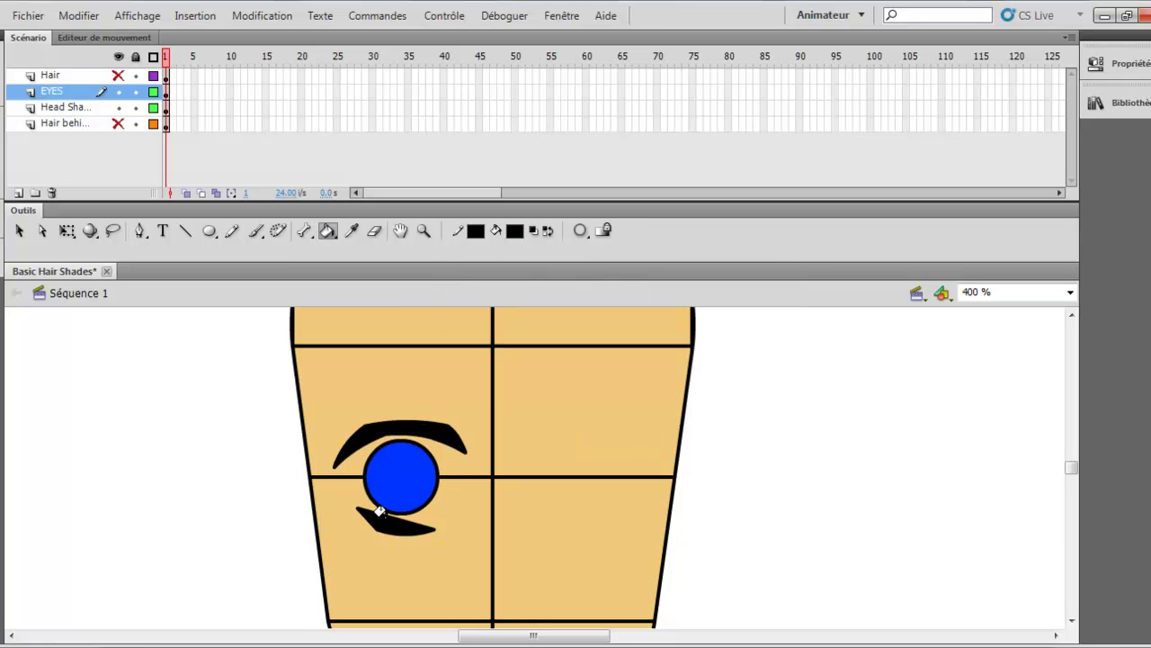
Step: Slim the lower lash and refine the upper lash's inner edge and tips
click(19, 230)
drag(404, 529, 397, 532)
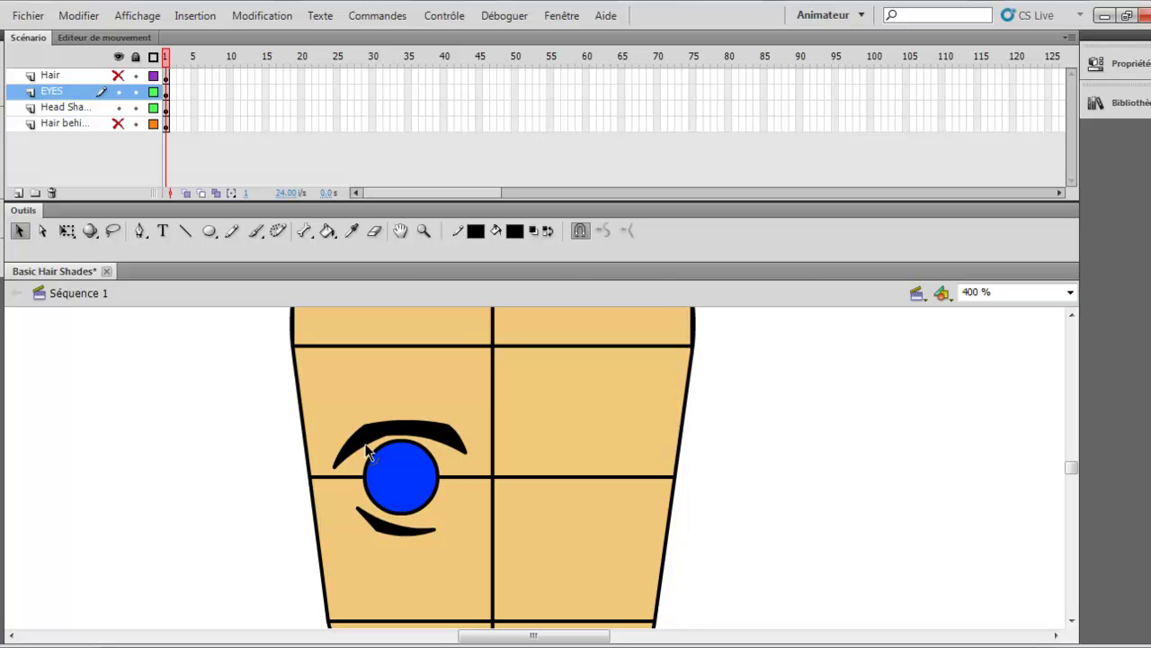
drag(373, 444, 460, 458)
drag(383, 438, 389, 441)
drag(333, 466, 339, 465)
drag(438, 531, 437, 521)
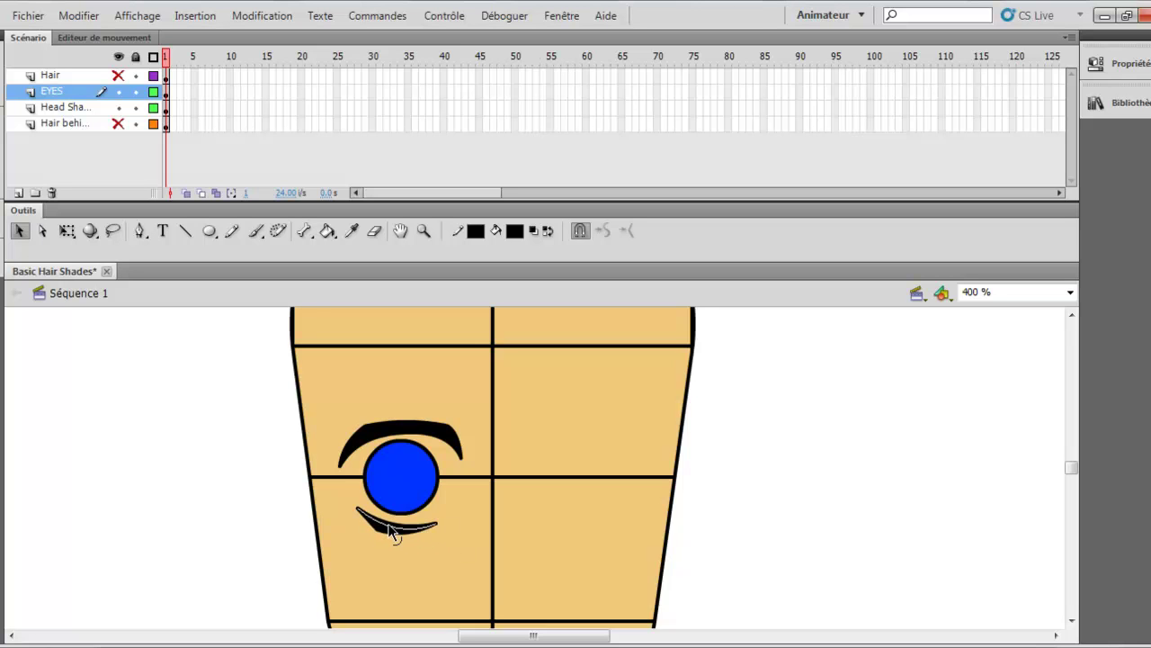
Step: Join the upper and lower lashes with lines at the eye's left and right corners
scroll(570, 522, up, 1)
scroll(568, 511, down, 2)
scroll(568, 512, up, 2)
scroll(565, 513, down, 2)
click(185, 230)
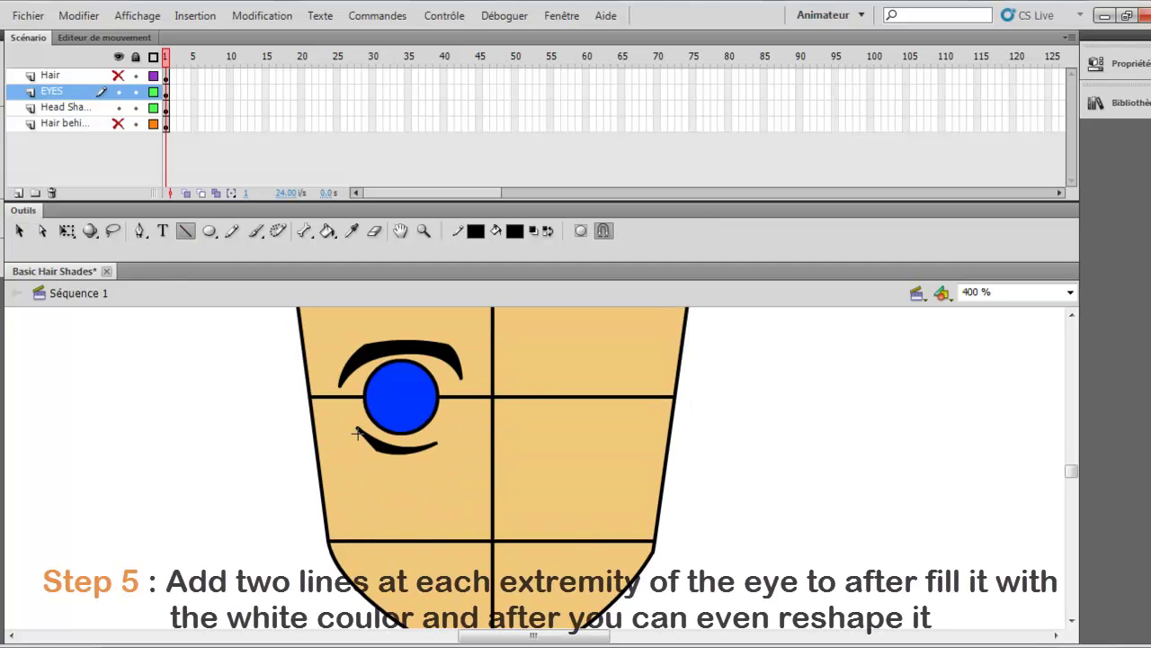
drag(339, 385, 358, 430)
drag(438, 444, 461, 377)
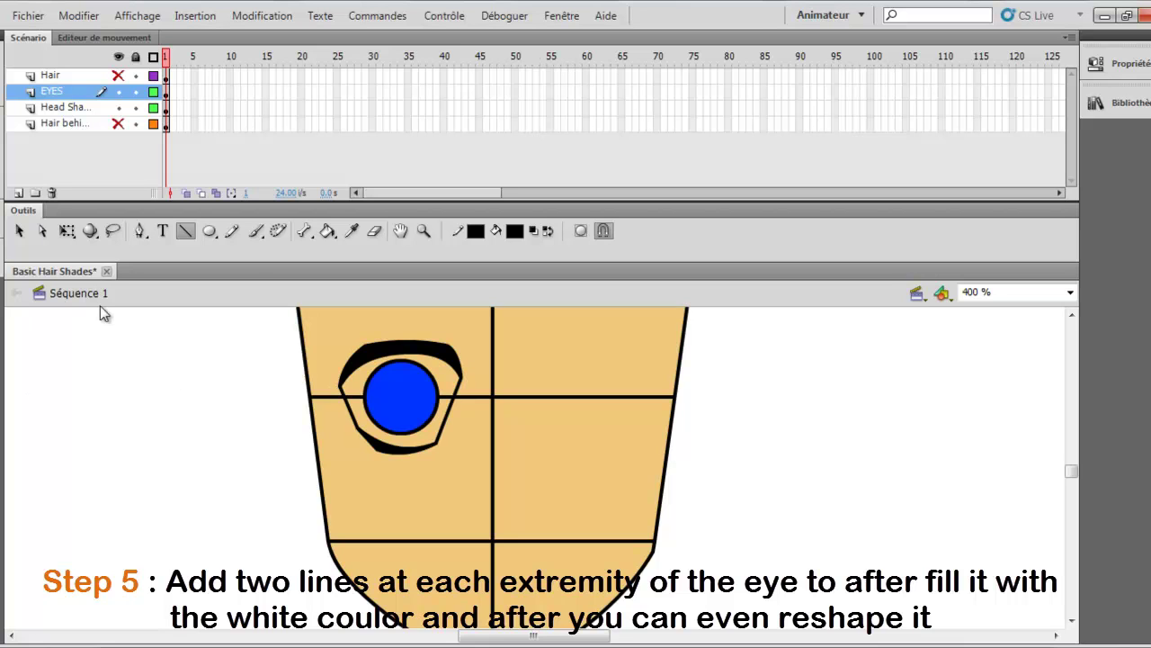
Step: Fill the eye area around the iris with white
click(327, 230)
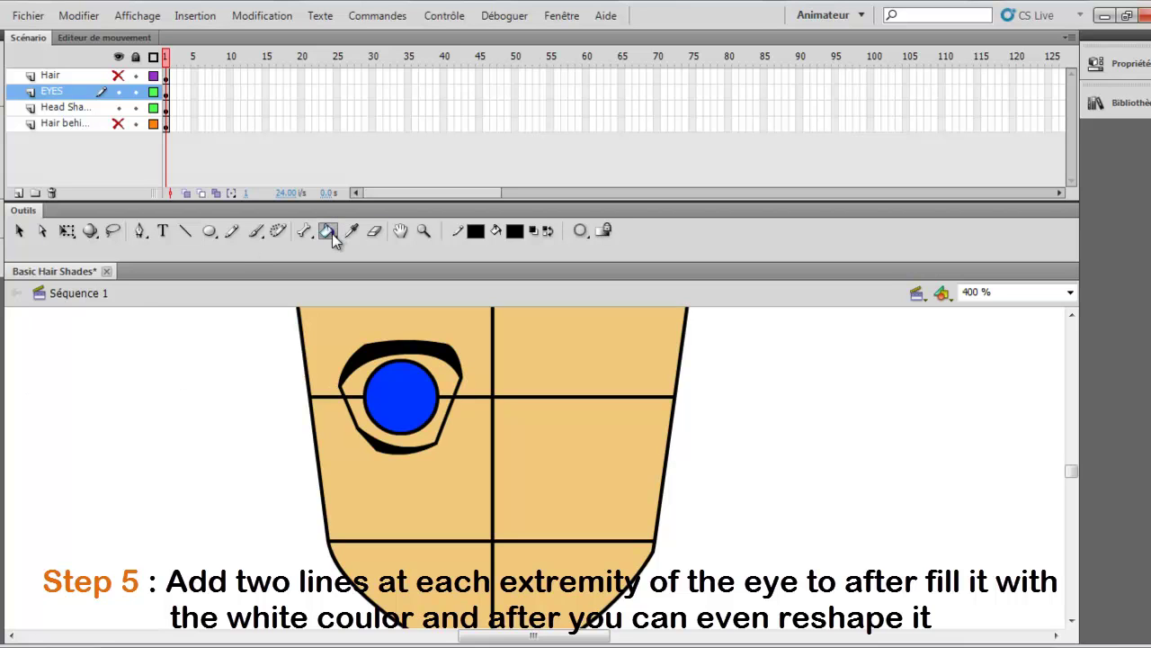
click(515, 230)
click(529, 335)
click(439, 361)
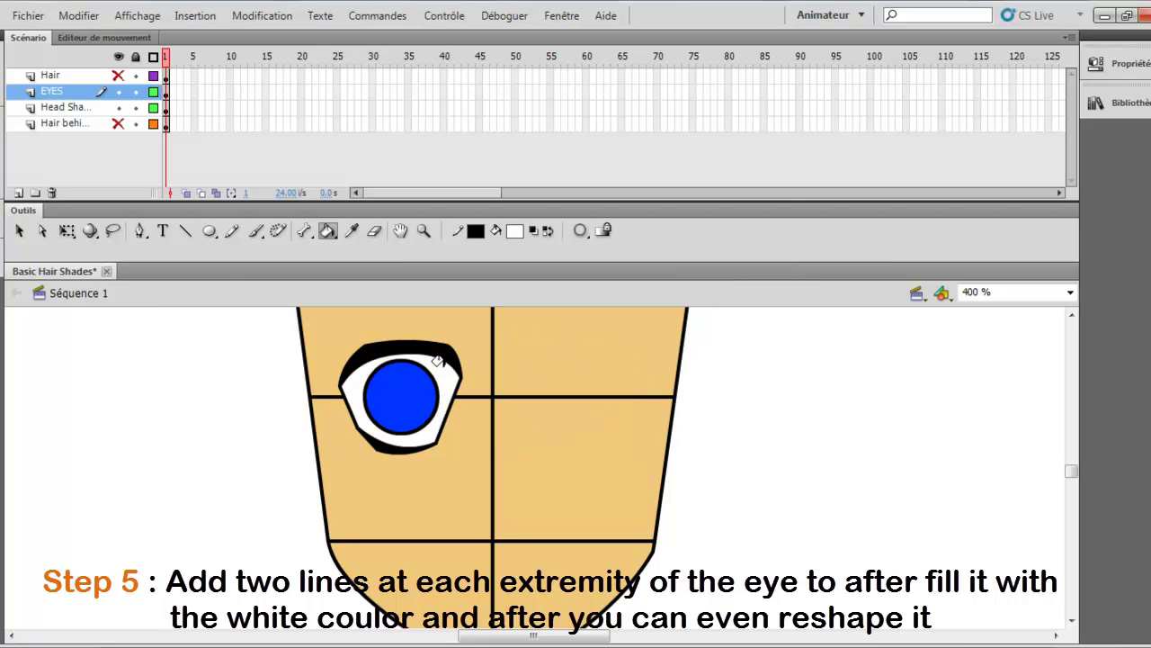
Step: Pull the eye's left and right corners outward into points and tidy the lower right edge
click(18, 231)
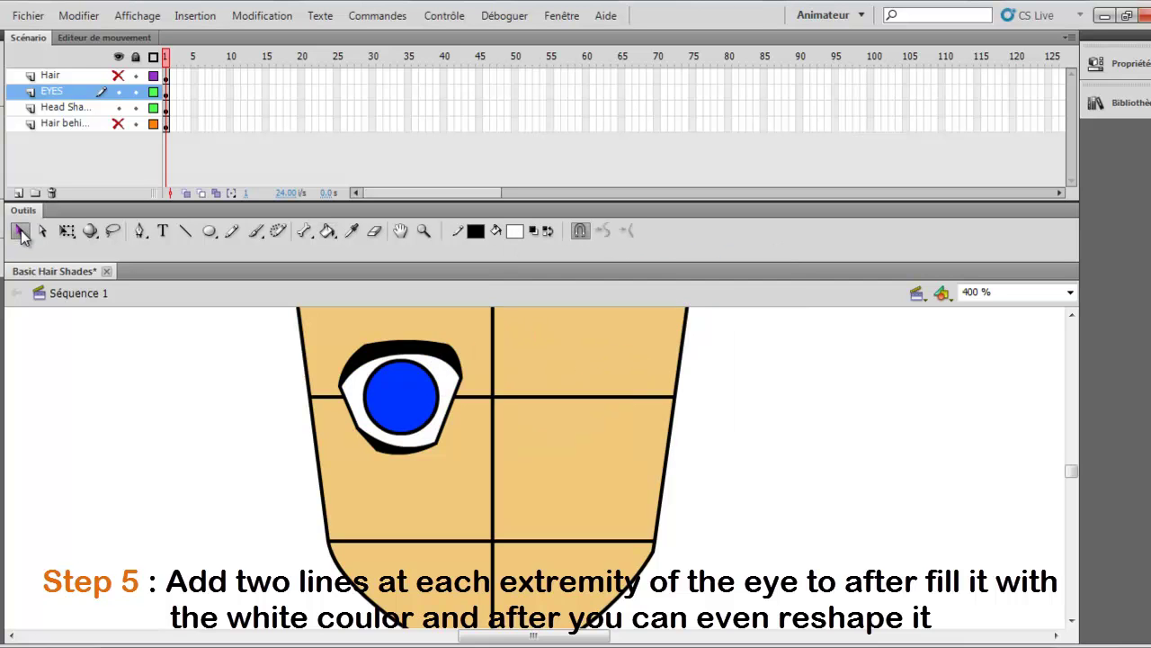
drag(339, 388, 330, 390)
drag(467, 378, 474, 376)
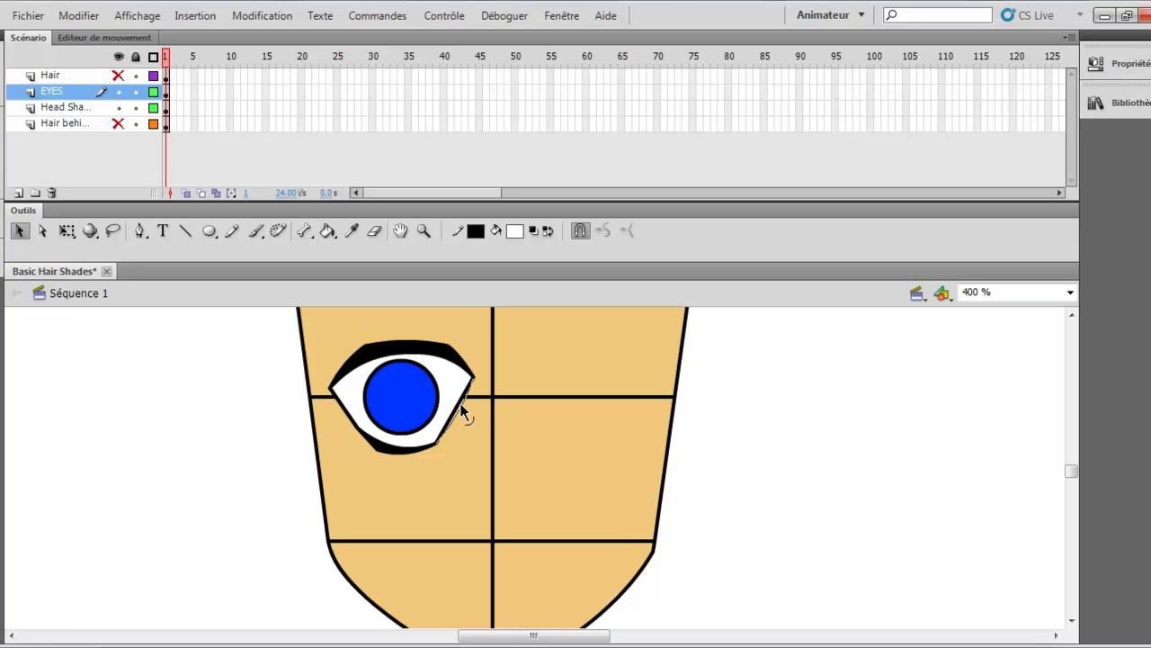
drag(461, 411, 461, 411)
scroll(445, 441, up, 3)
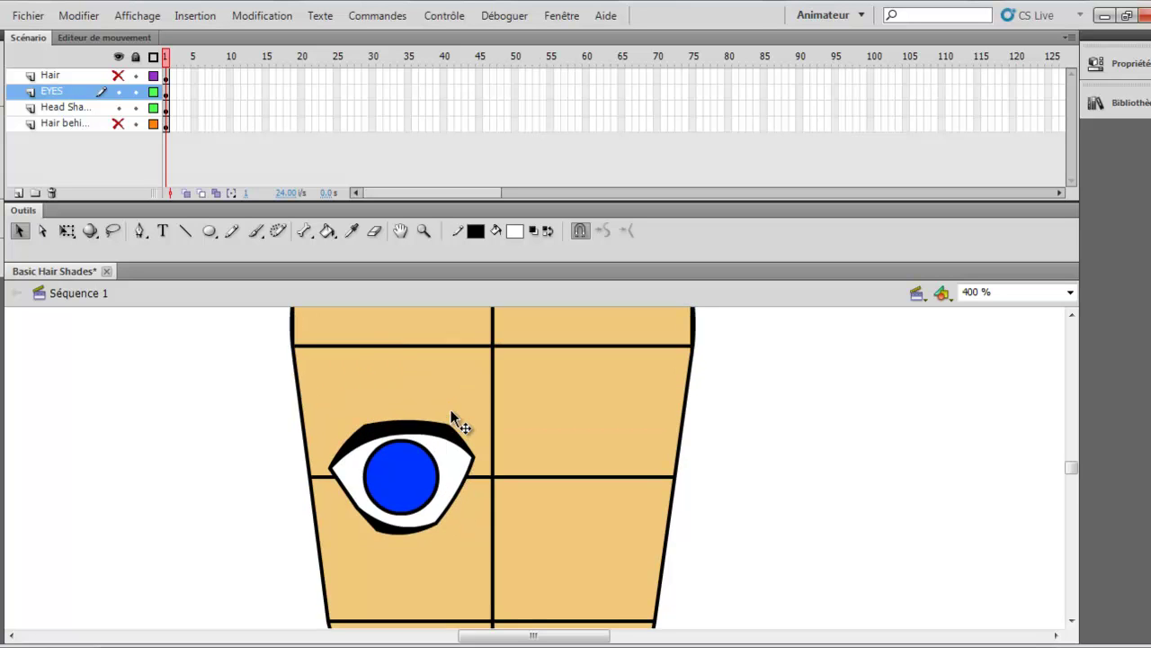
scroll(350, 403, up, 3)
scroll(311, 357, down, 6)
Step: Draw a thin eyelid line above the upper lash and bend it into an upward arch
click(185, 230)
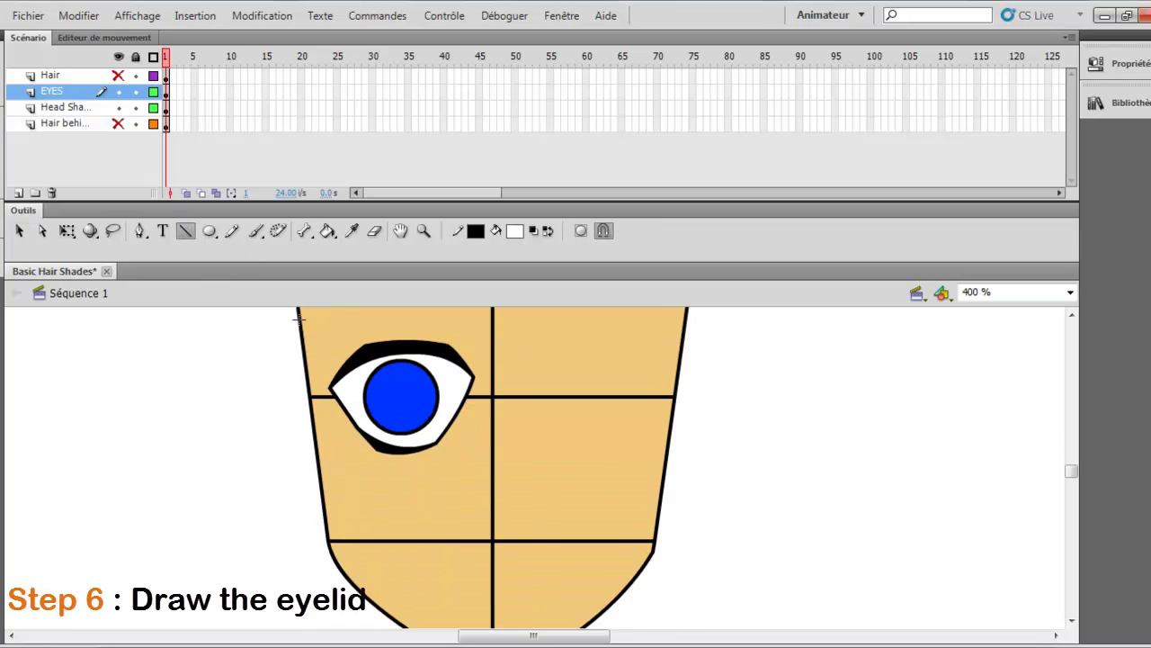
scroll(329, 340, up, 3)
mouse_move(336, 439)
mouse_down()
mouse_move(361, 411)
mouse_move(447, 414)
mouse_move(476, 433)
mouse_up()
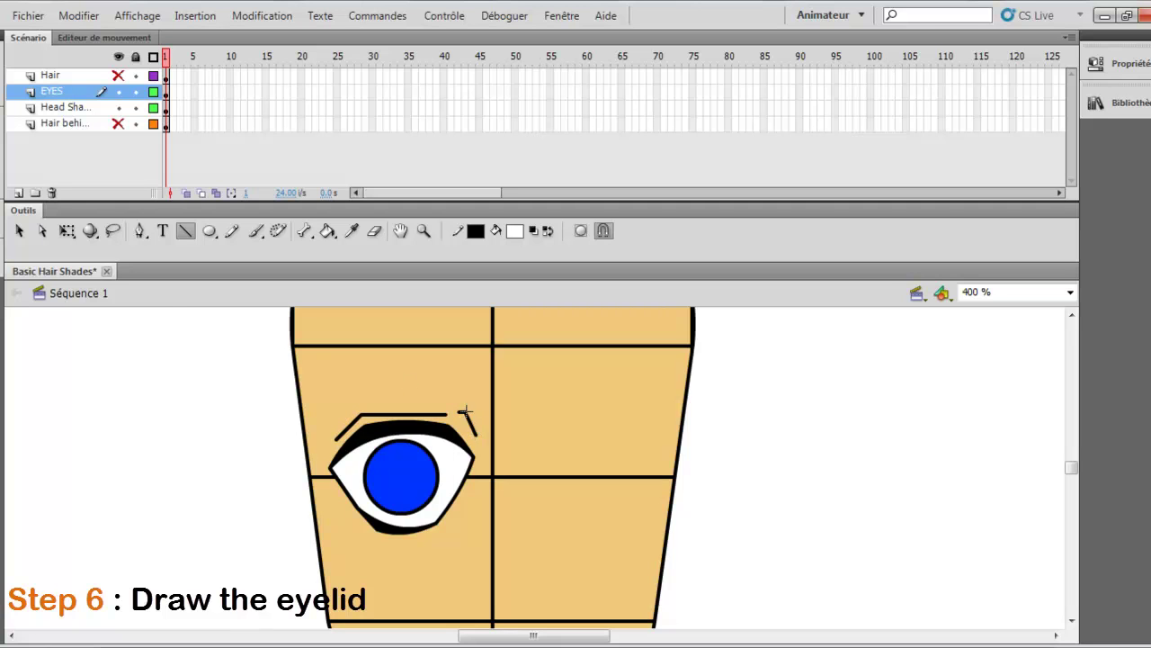
click(18, 231)
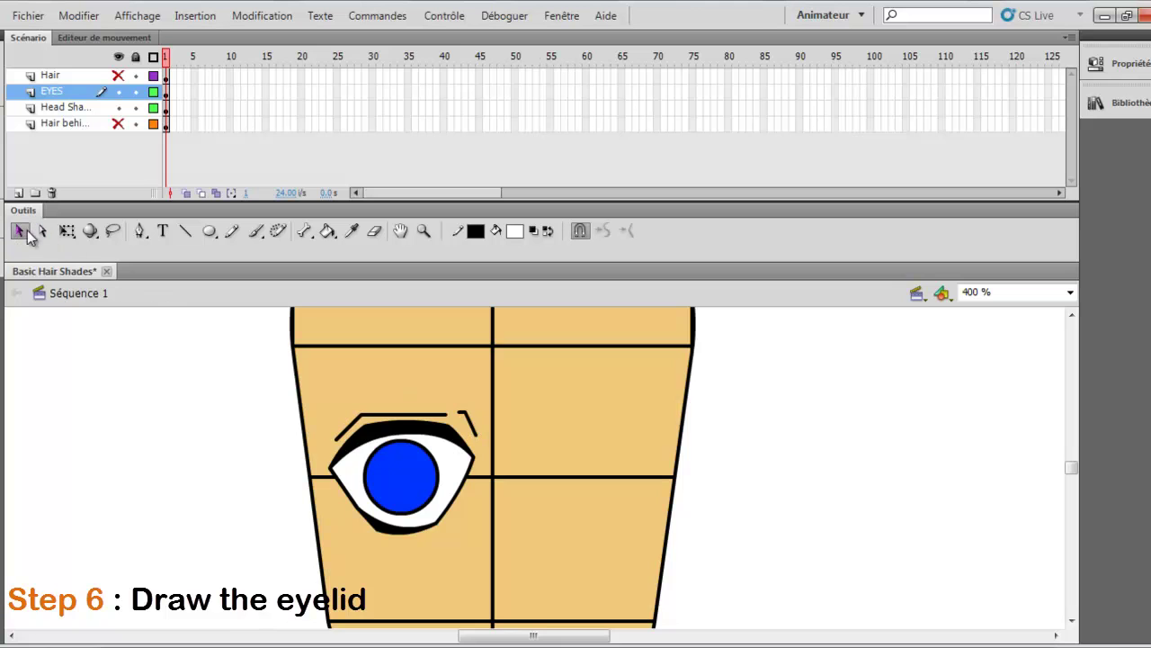
click(402, 407)
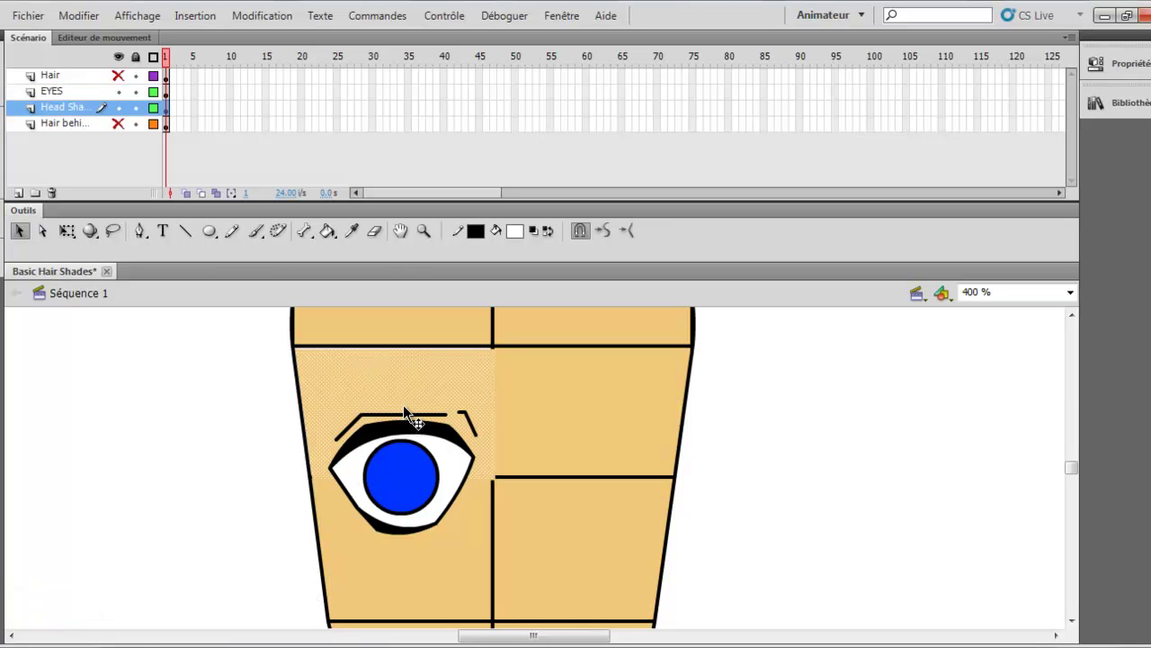
key(ctrl+shift+a)
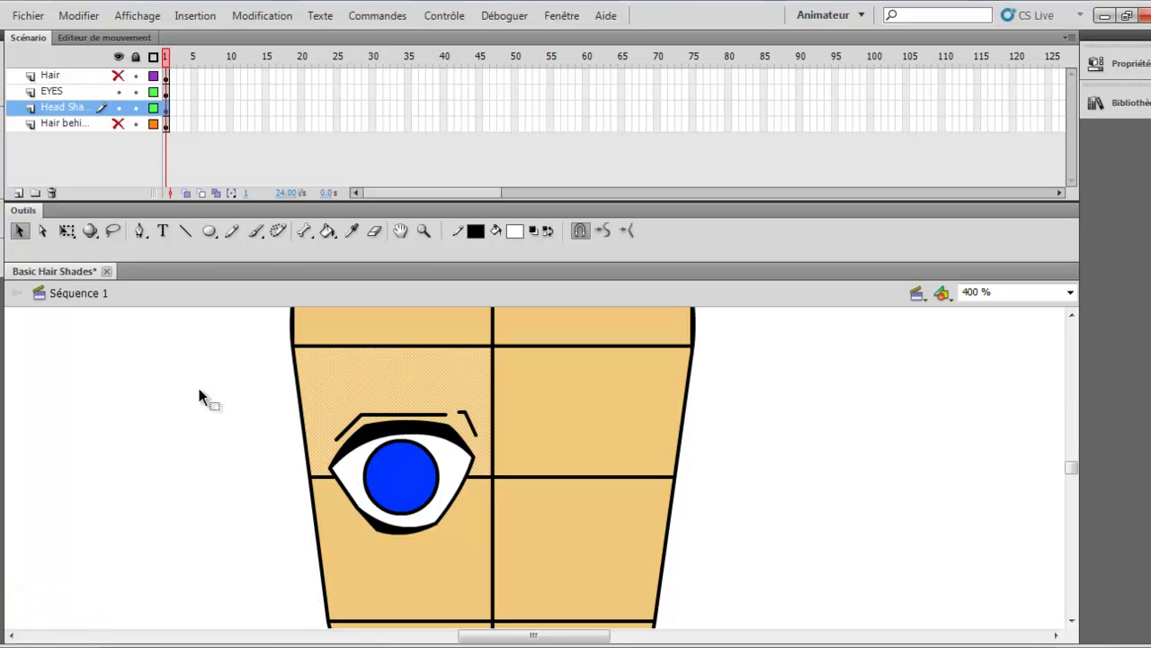
drag(403, 412, 402, 406)
click(464, 413)
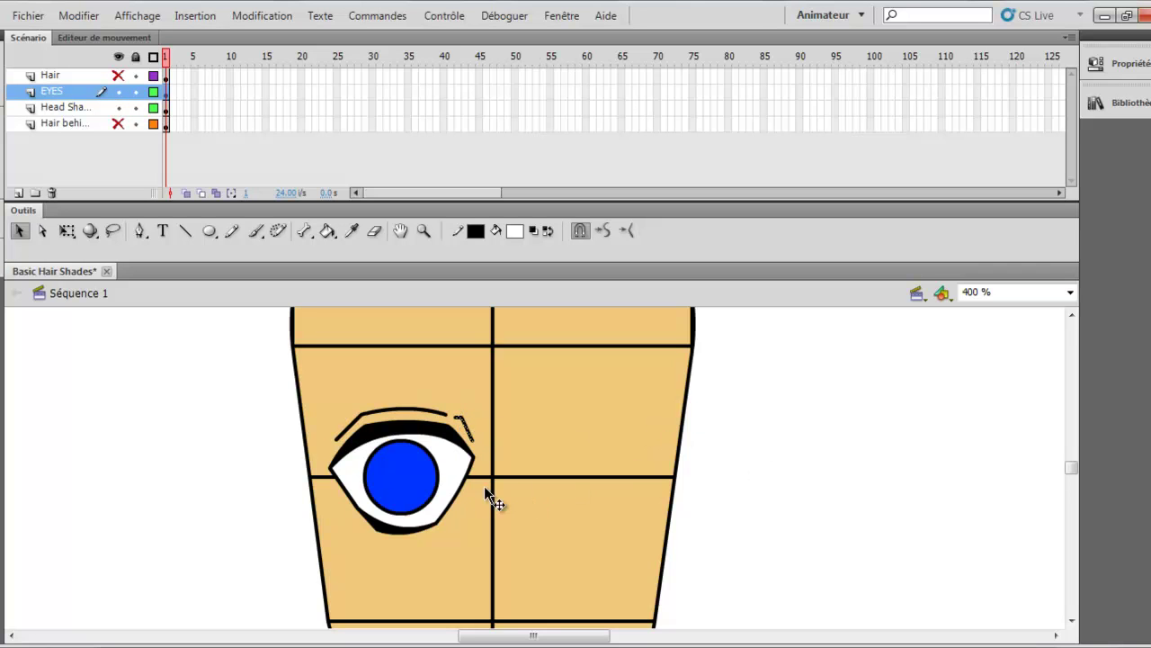
click(799, 452)
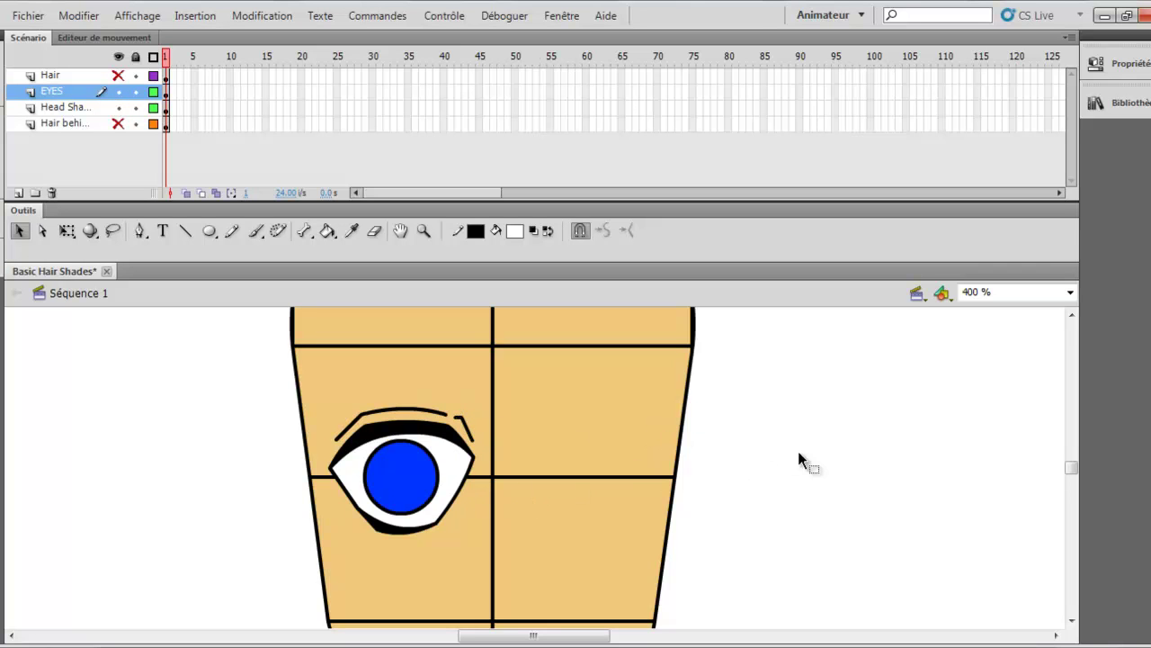
Step: Draw the eyebrow outline above the eye with the Line tool and reshape its corners
click(186, 229)
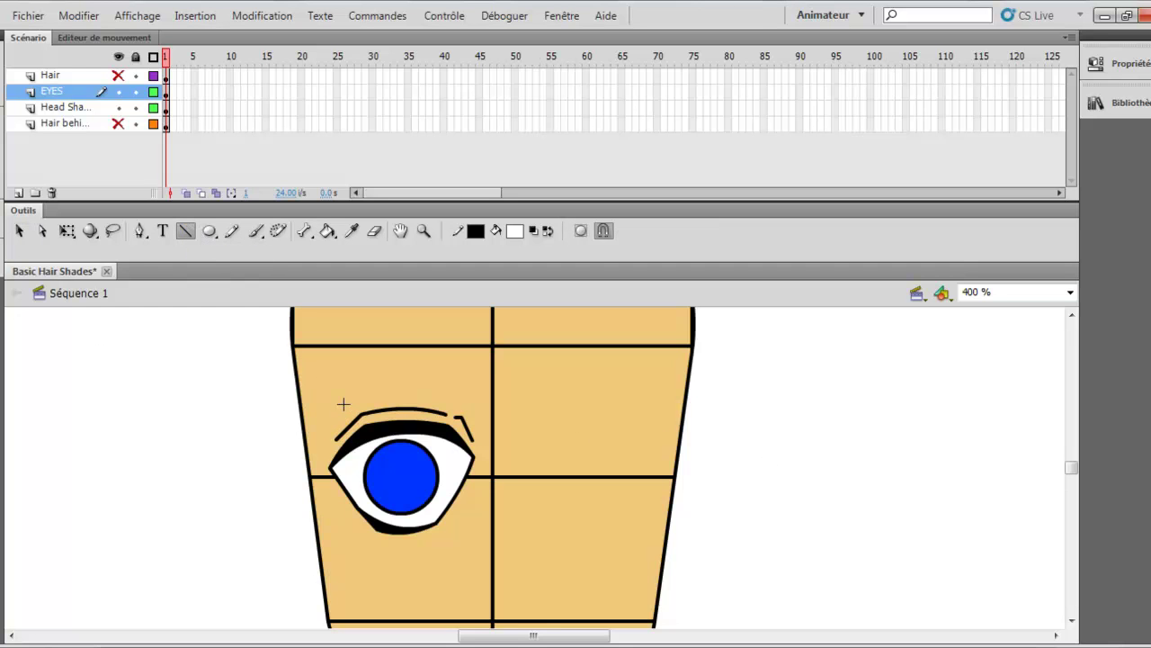
mouse_move(335, 403)
mouse_down()
mouse_move(365, 385)
mouse_move(365, 369)
mouse_move(462, 398)
mouse_move(419, 369)
mouse_move(430, 369)
mouse_up()
mouse_move(429, 369)
mouse_down()
mouse_move(474, 400)
mouse_move(329, 406)
mouse_move(343, 379)
mouse_move(336, 401)
mouse_up()
key(v)
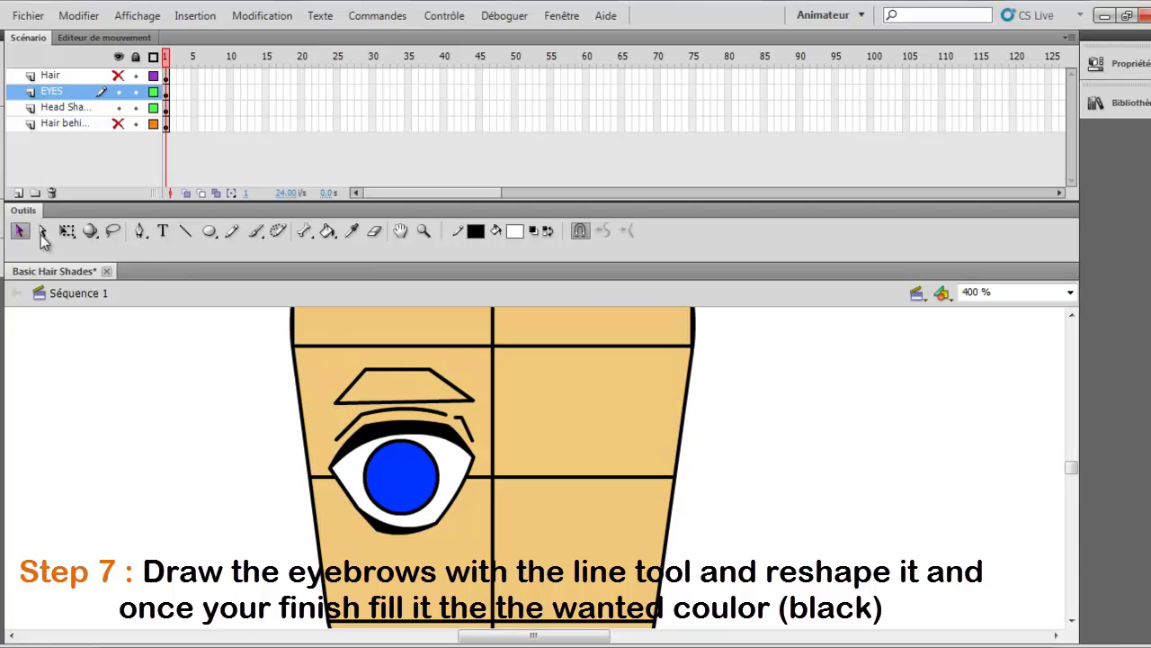
drag(334, 401, 404, 376)
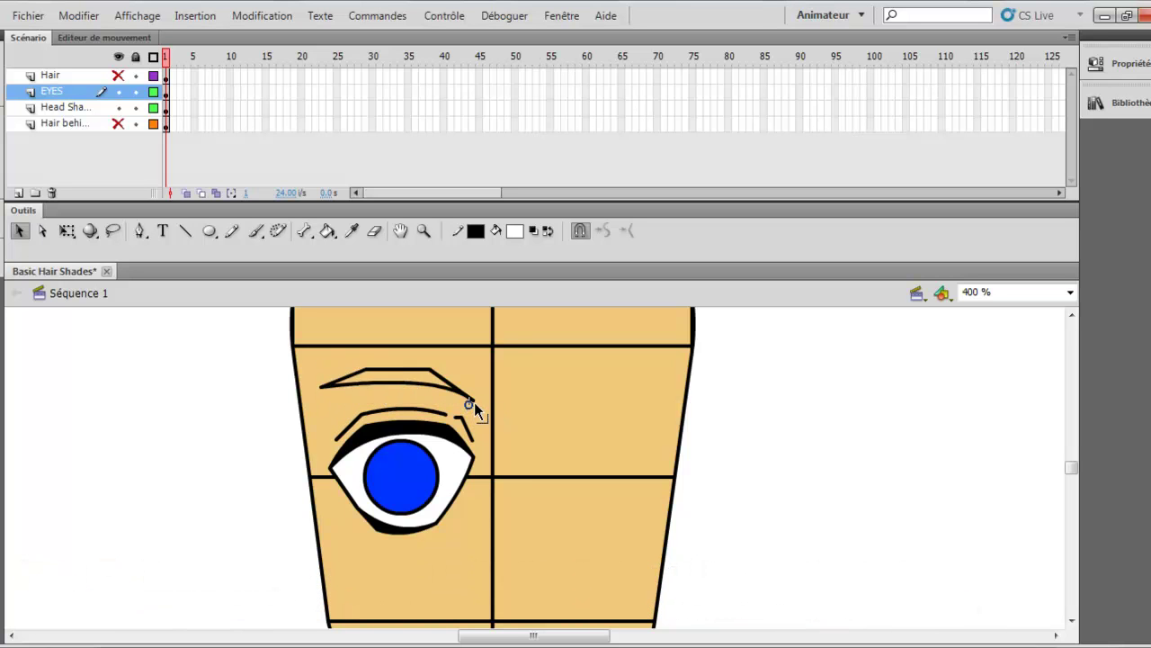
click(470, 397)
drag(472, 409, 472, 409)
mouse_move(322, 385)
mouse_down()
mouse_move(313, 409)
mouse_move(310, 399)
mouse_move(449, 368)
mouse_move(463, 395)
mouse_up()
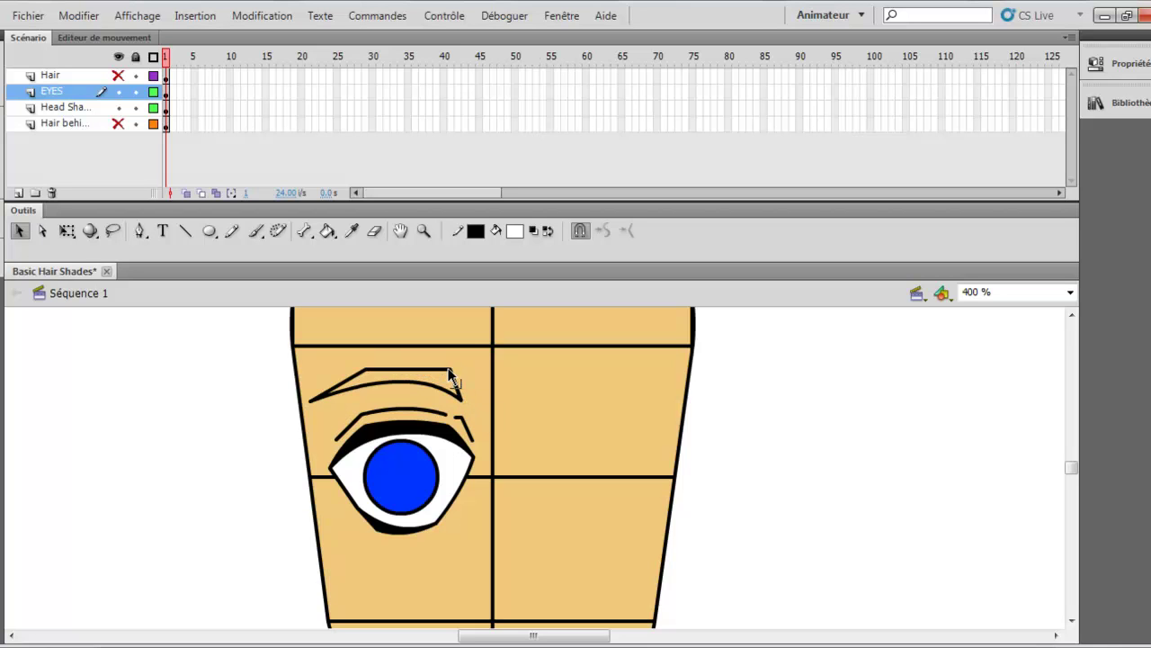
drag(453, 370, 470, 397)
Step: Fill the eyebrow solid black with the Paint Bucket
click(329, 232)
click(436, 377)
click(514, 231)
click(527, 271)
click(442, 372)
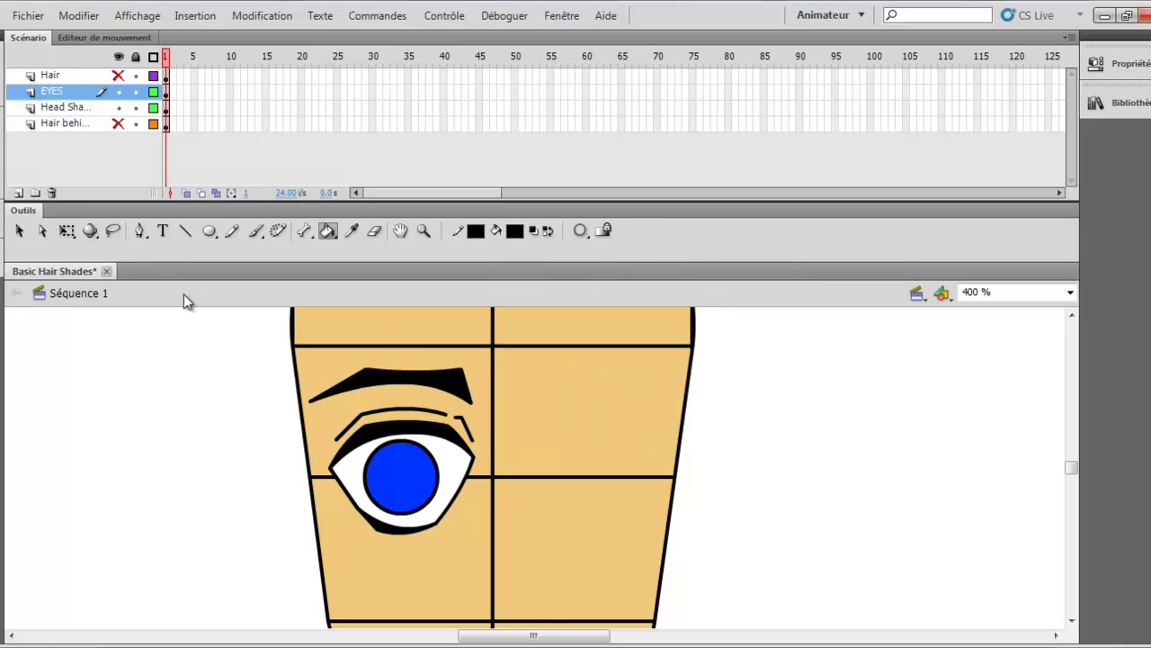
Step: Taper the eyebrow's lower-left tip and nudge the eyebrow into position above the eye
click(18, 231)
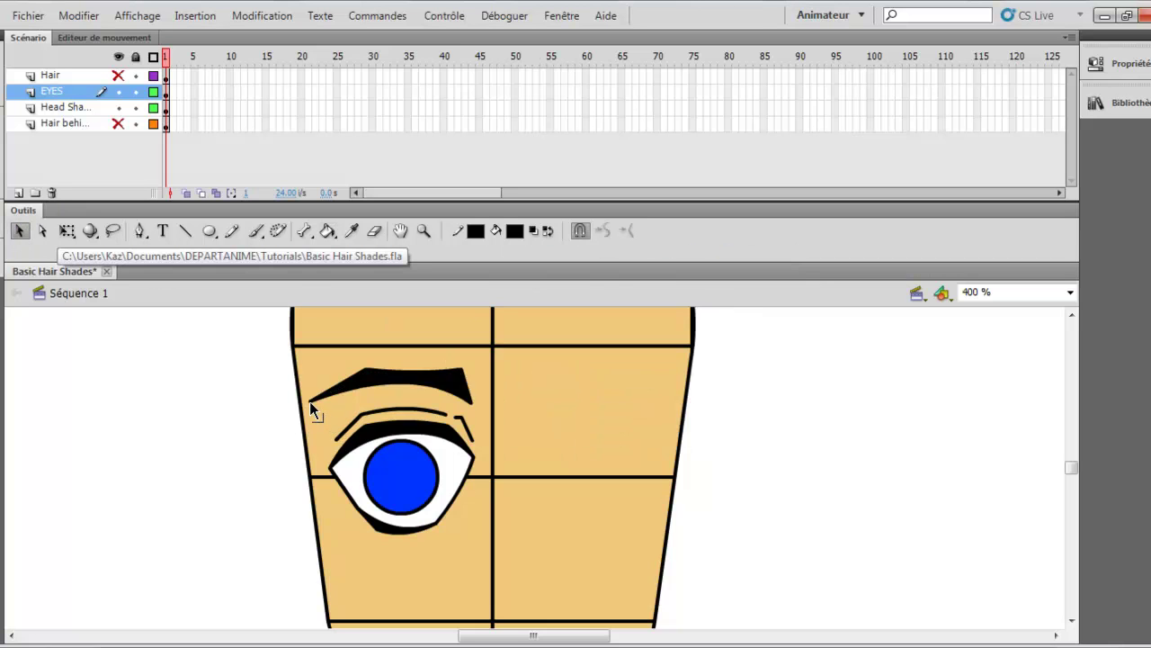
drag(312, 401, 352, 384)
click(400, 375)
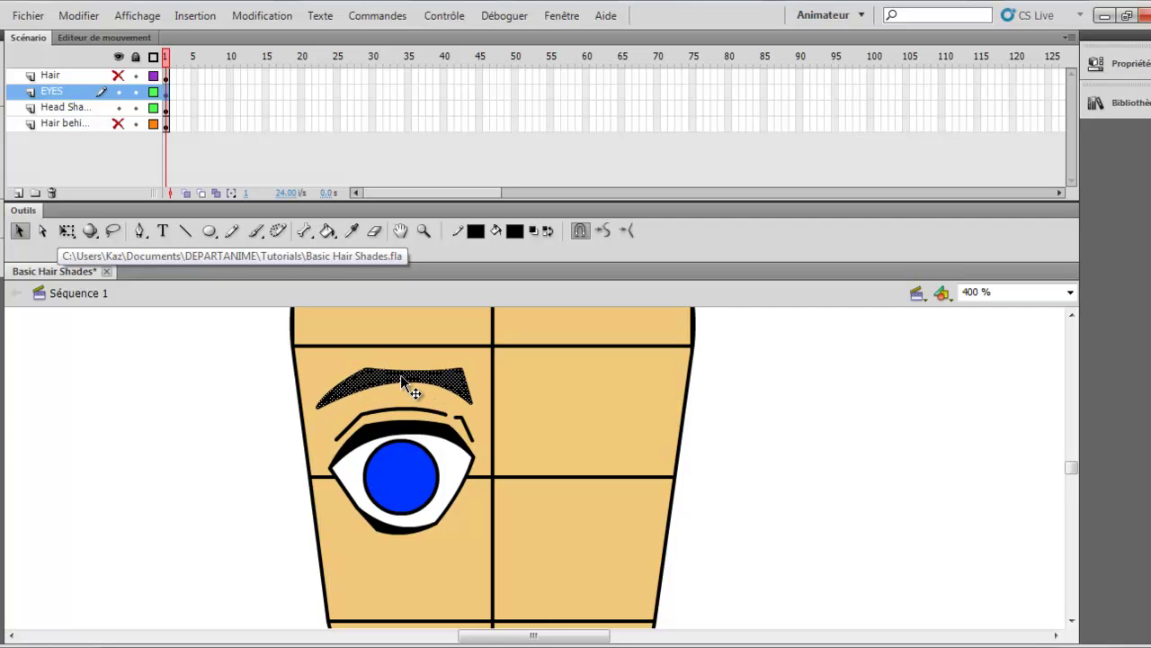
drag(439, 378, 434, 379)
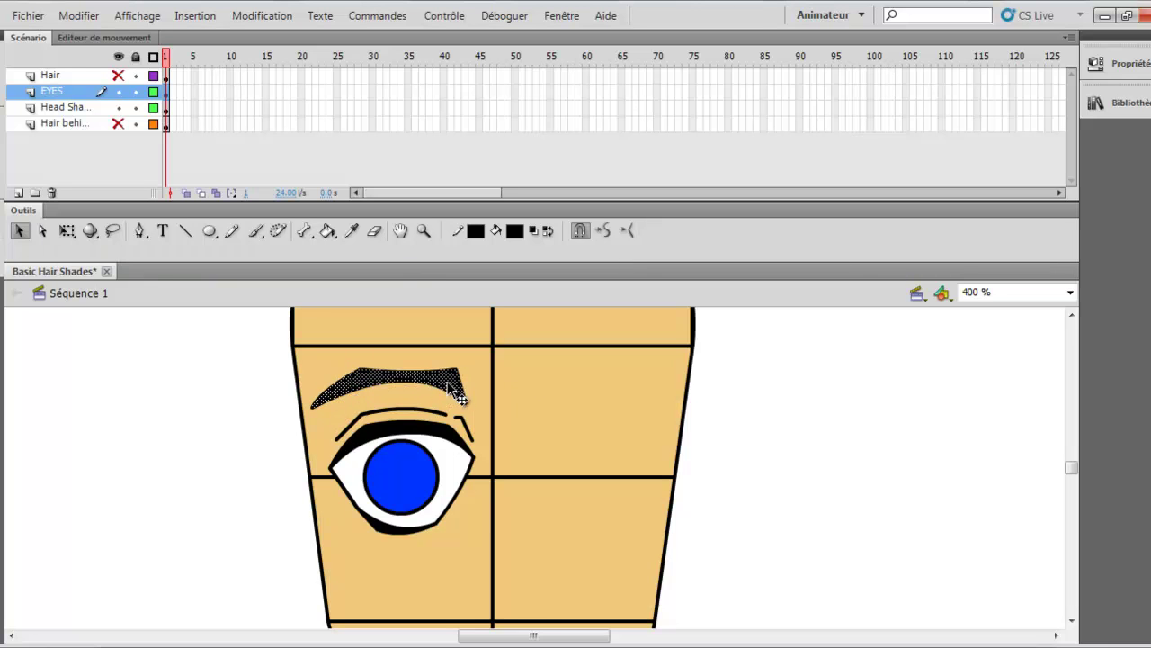
Step: Deselect the eyebrow and make the Hair and Hair behind layers visible again
click(843, 422)
scroll(823, 427, down, 1)
scroll(800, 428, up, 1)
scroll(798, 426, up, 1)
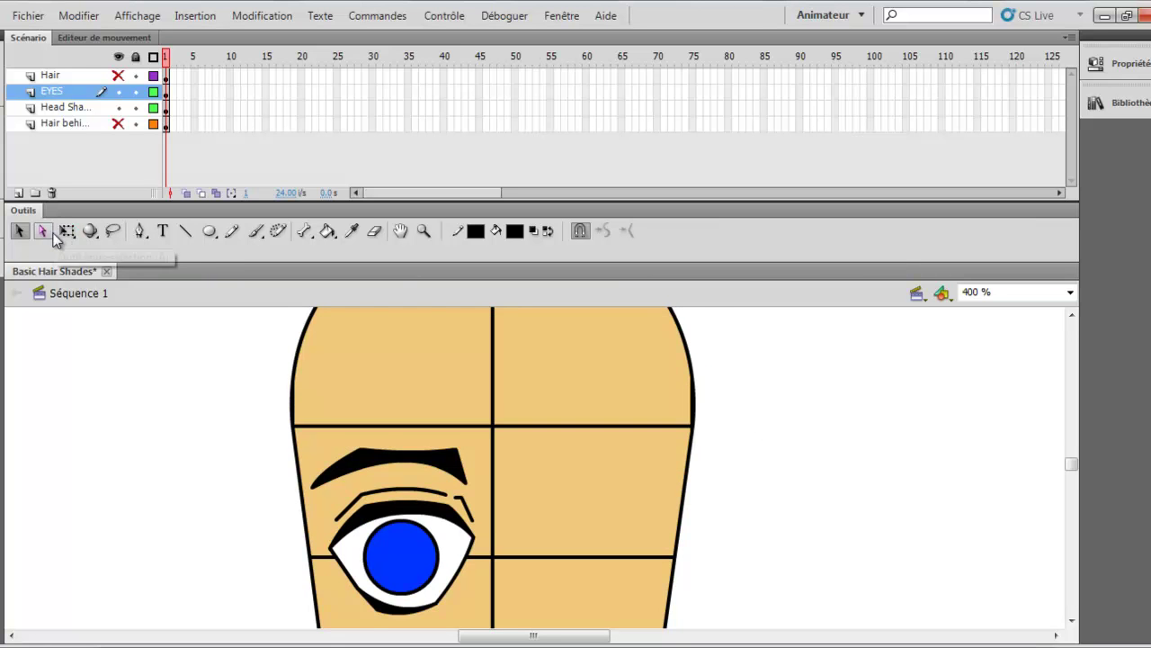
scroll(630, 489, down, 2)
scroll(628, 480, up, 2)
scroll(625, 473, down, 2)
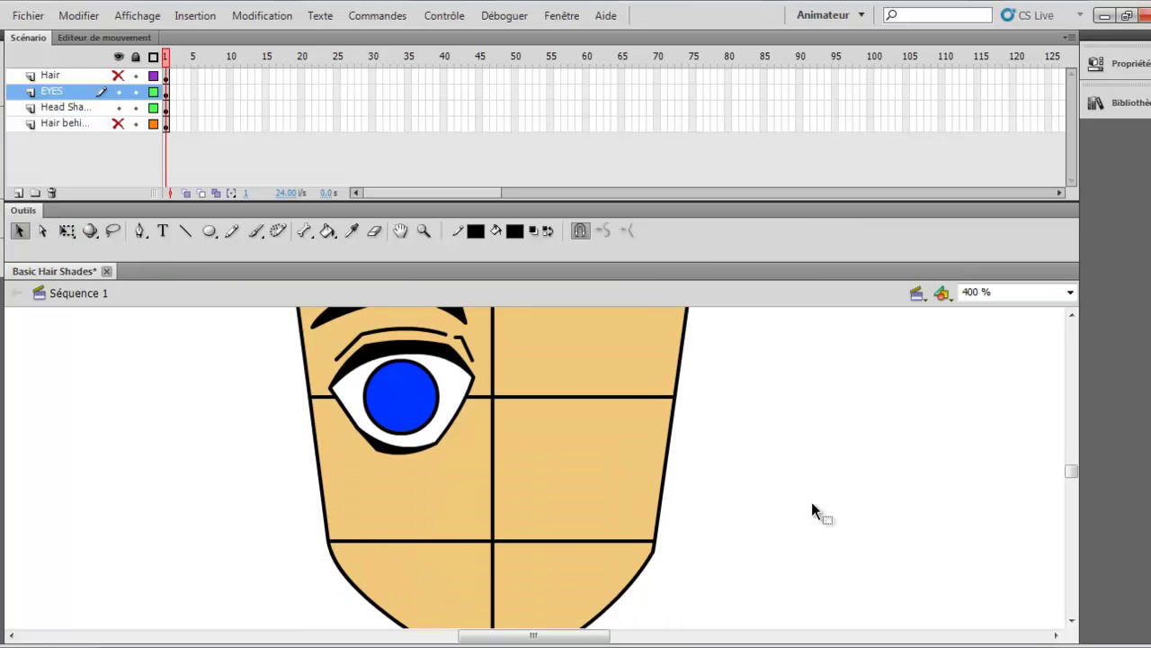
scroll(764, 477, up, 2)
scroll(684, 422, down, 1)
scroll(662, 403, up, 1)
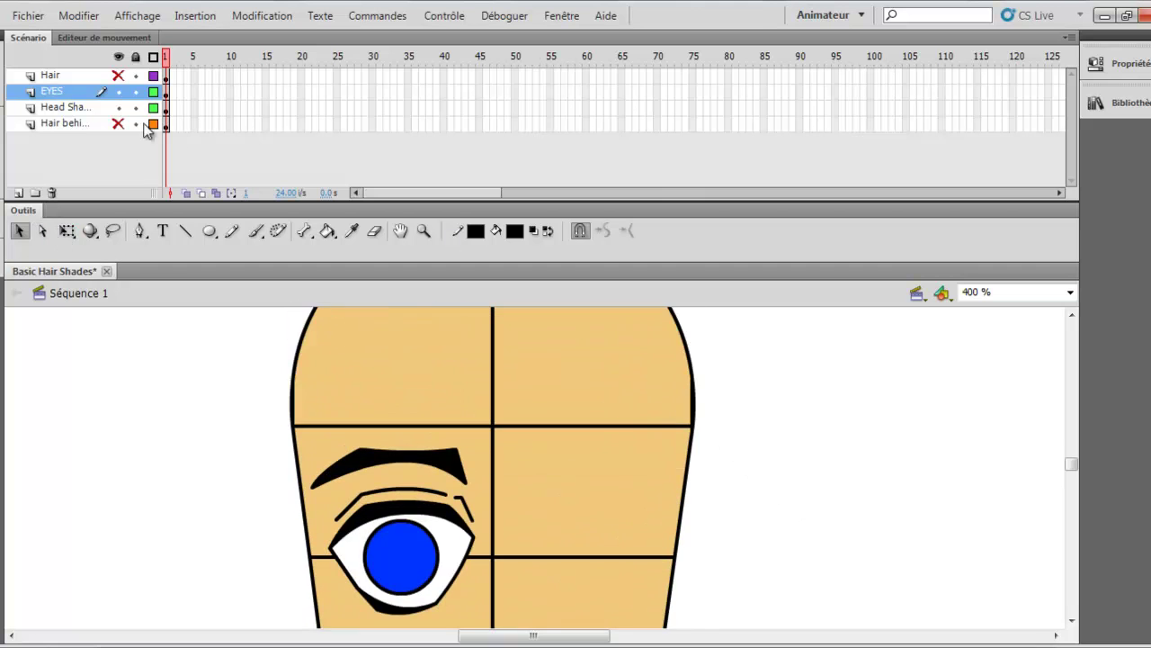
click(117, 76)
click(118, 124)
Step: Delete the four horizontal guide-line pieces crossing the face on the Head Shape layer
scroll(590, 433, down, 3)
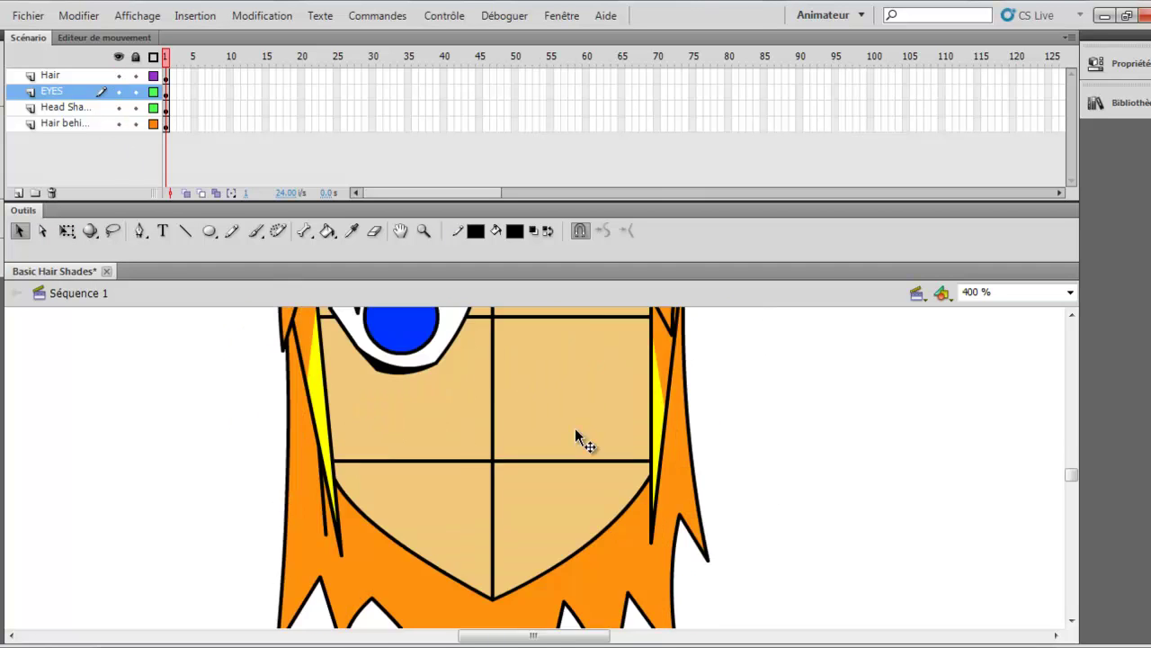
scroll(691, 449, up, 3)
scroll(668, 434, down, 3)
double_click(527, 461)
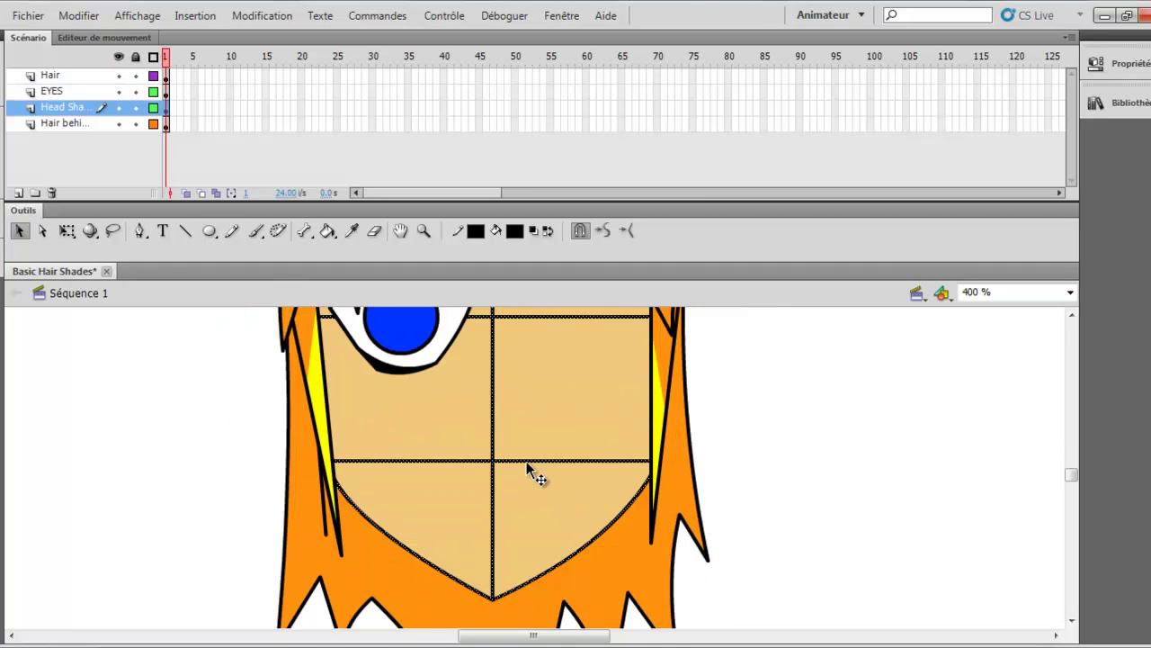
click(706, 462)
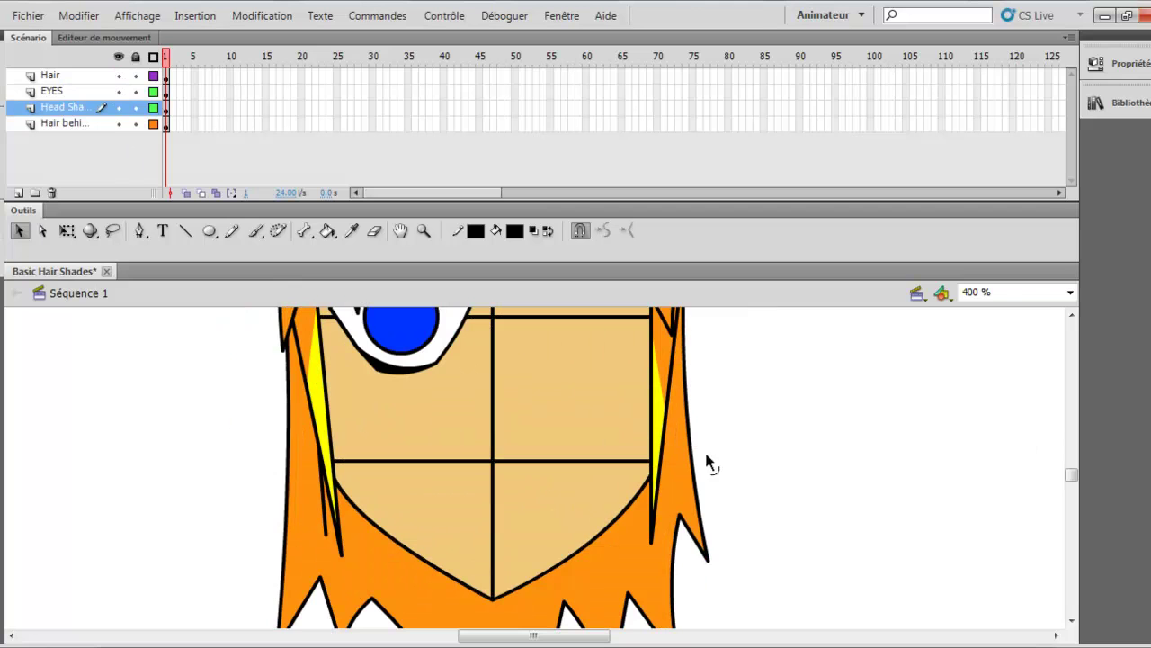
click(580, 461)
key(Delete)
click(472, 461)
key(Delete)
scroll(613, 428, up, 3)
click(549, 477)
key(Delete)
click(484, 477)
key(Delete)
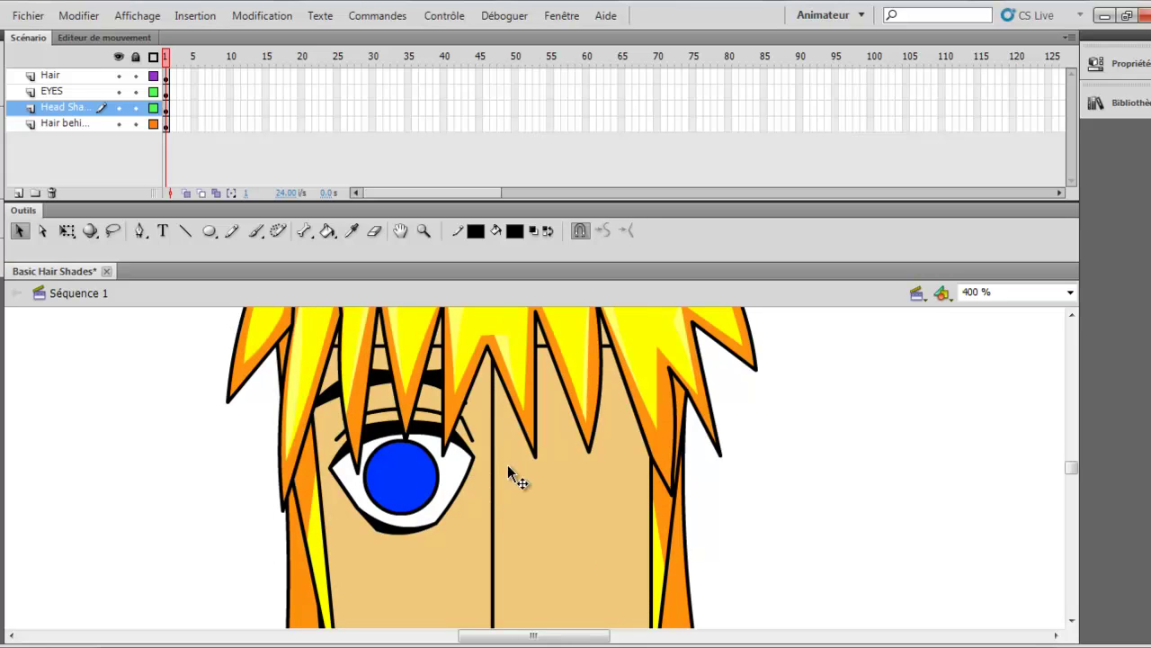
Step: Check the face fill, then select a stray piece of the eye outline
click(611, 358)
click(614, 356)
scroll(437, 372, down, 3)
scroll(436, 372, up, 1)
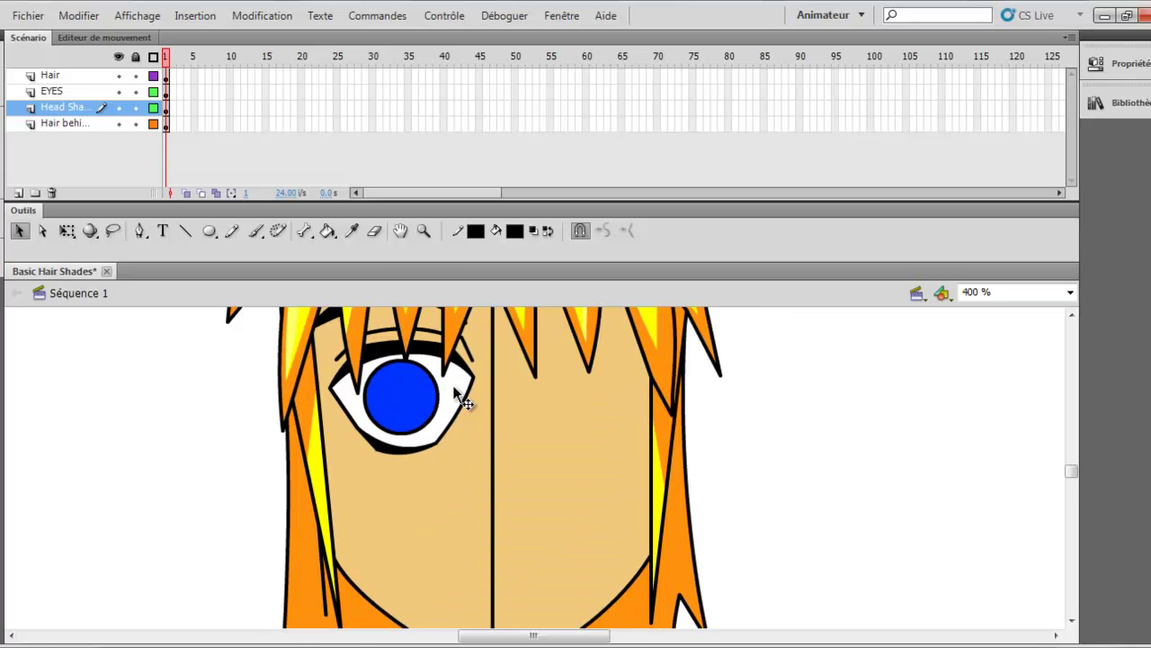
click(459, 403)
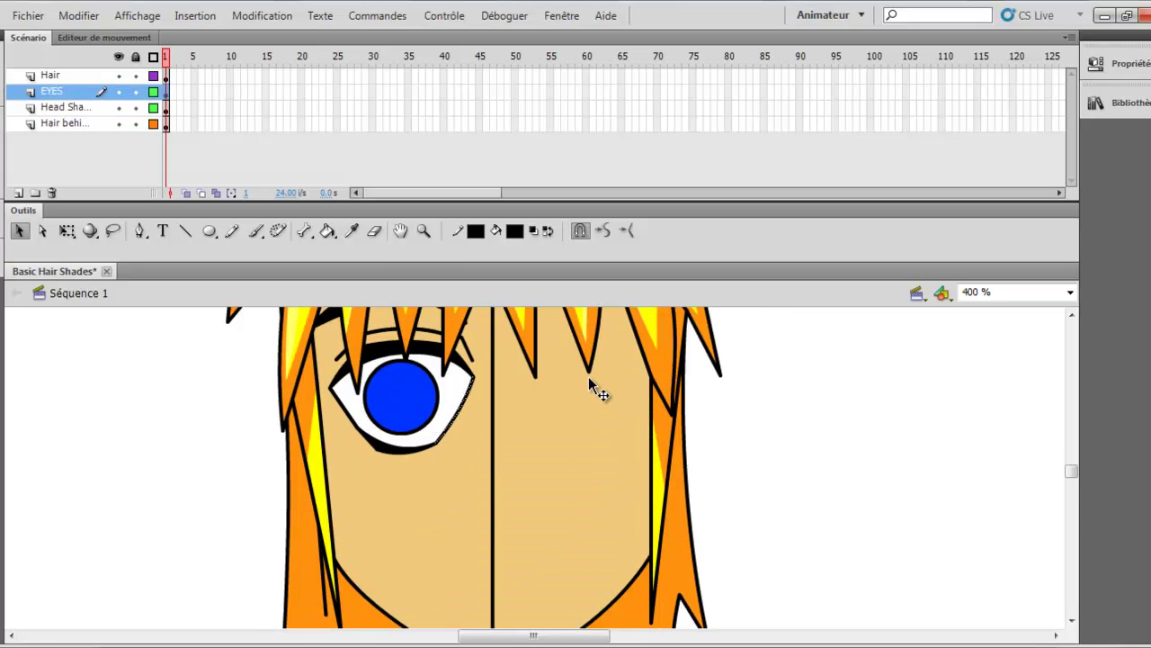
Step: Delete the stray eye-outline piece, duplicate the eye artwork and drag the copy right
key(Delete)
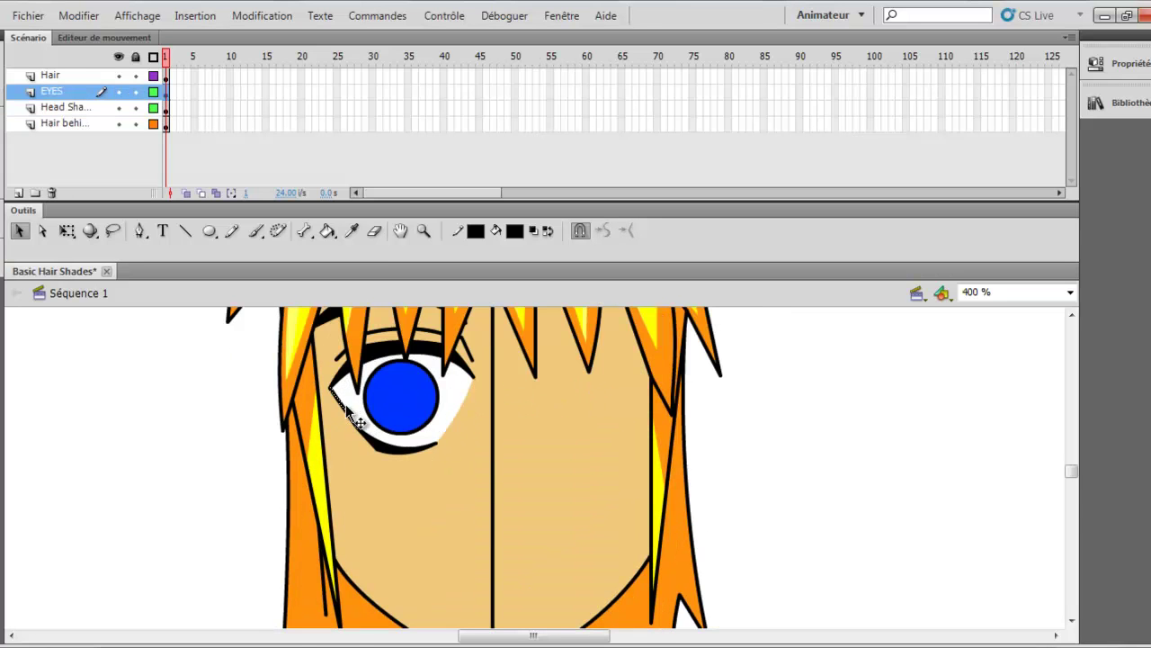
scroll(453, 422, up, 1)
click(56, 92)
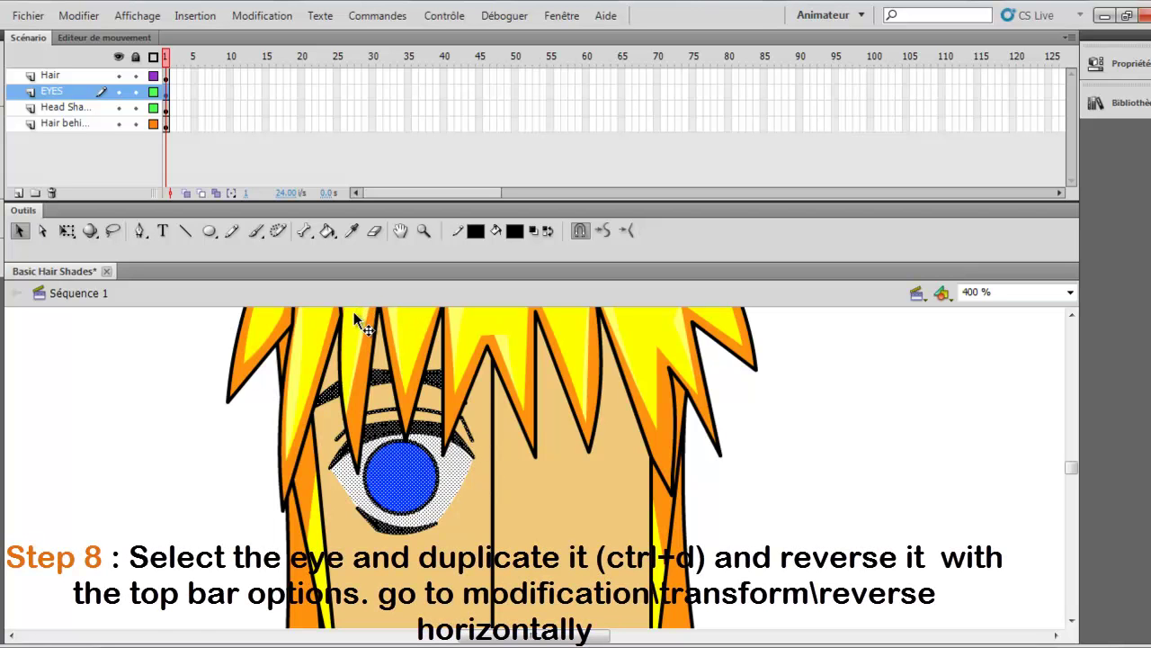
key(ctrl+d)
drag(400, 481, 561, 474)
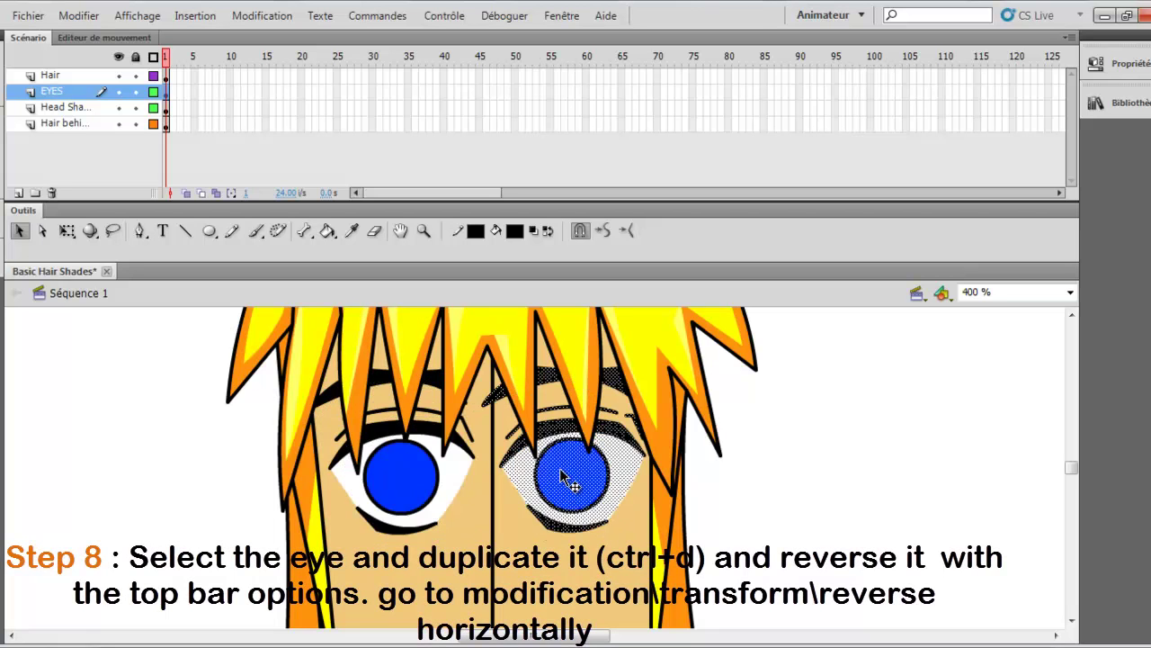
Step: Flip the copied eye horizontally via Modify > Transform > Flip Horizontal
click(265, 16)
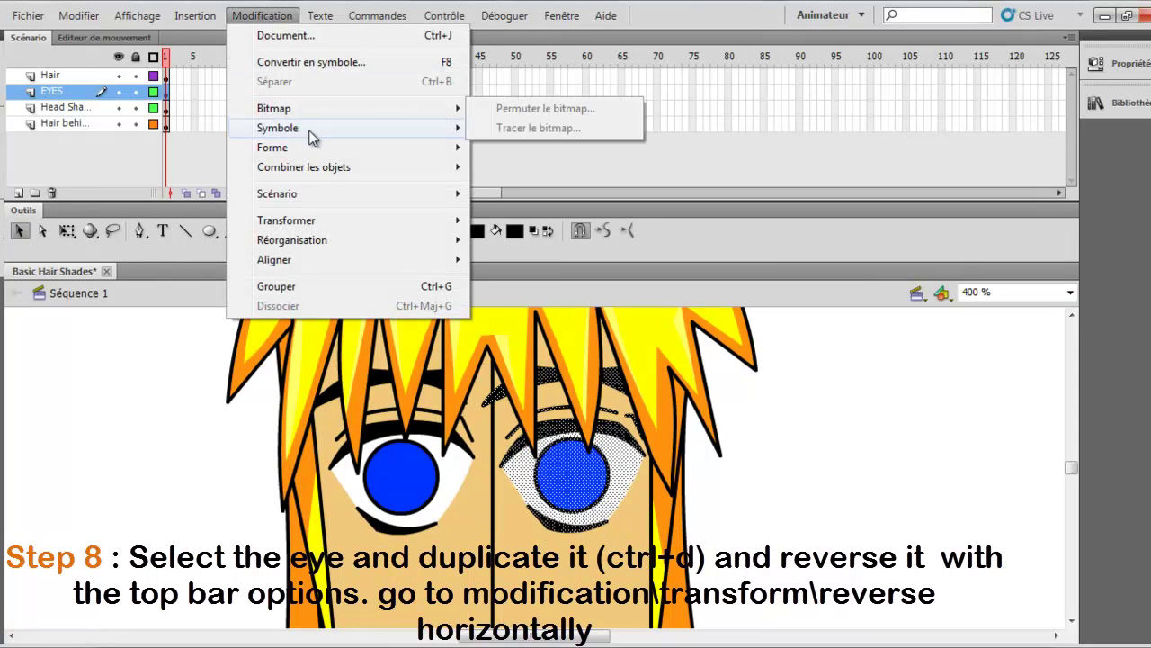
mouse_move(393, 226)
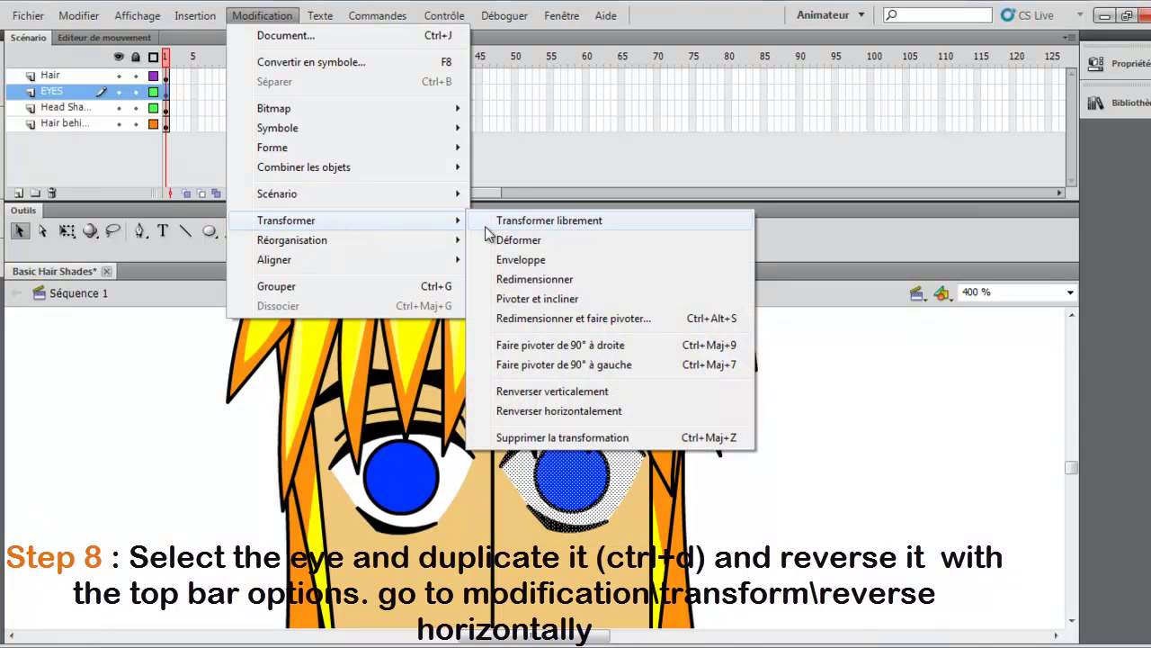
click(620, 416)
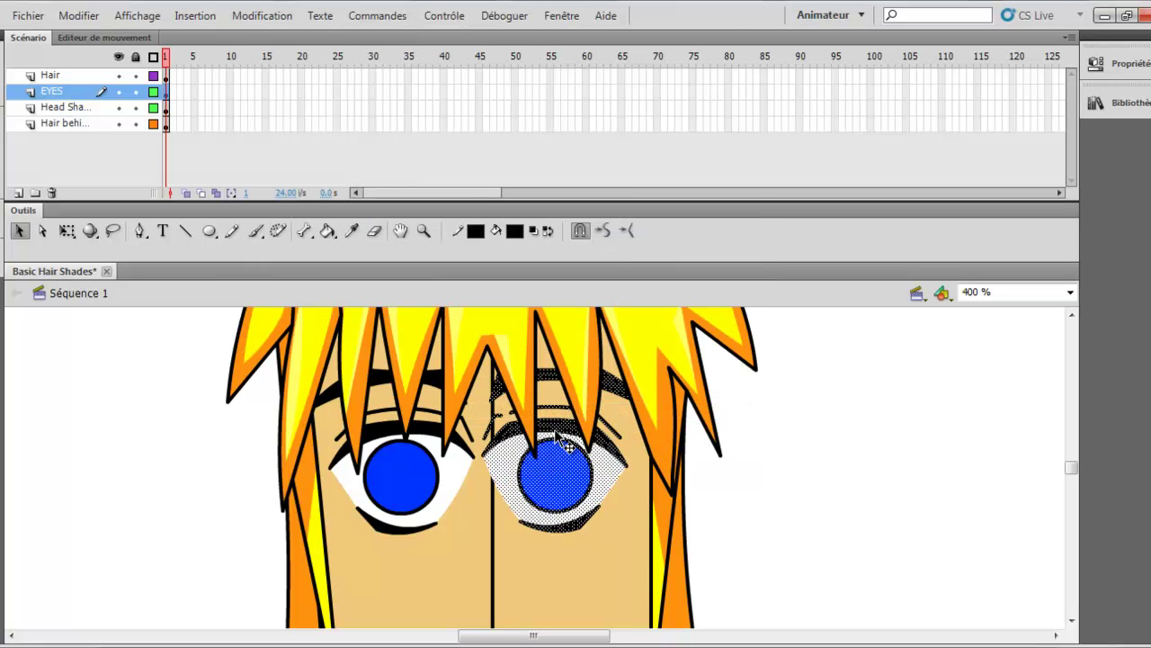
Step: Shift the flipped eye further right so it mirrors the left eye
drag(562, 440, 611, 434)
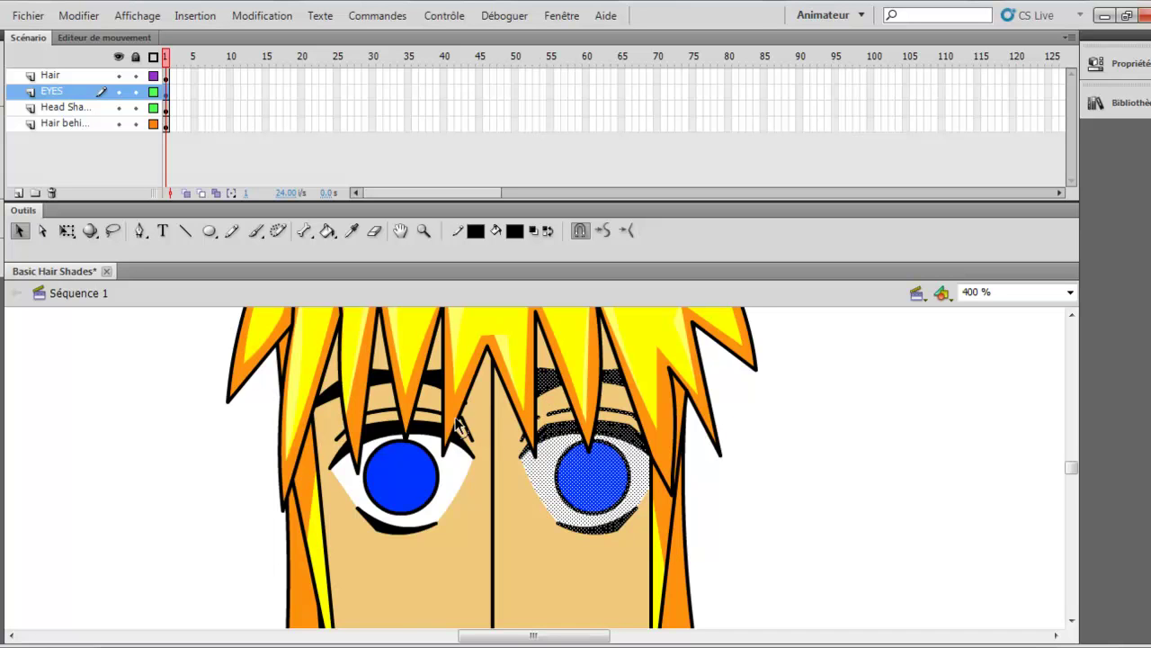
scroll(630, 439, down, 2)
scroll(640, 446, up, 2)
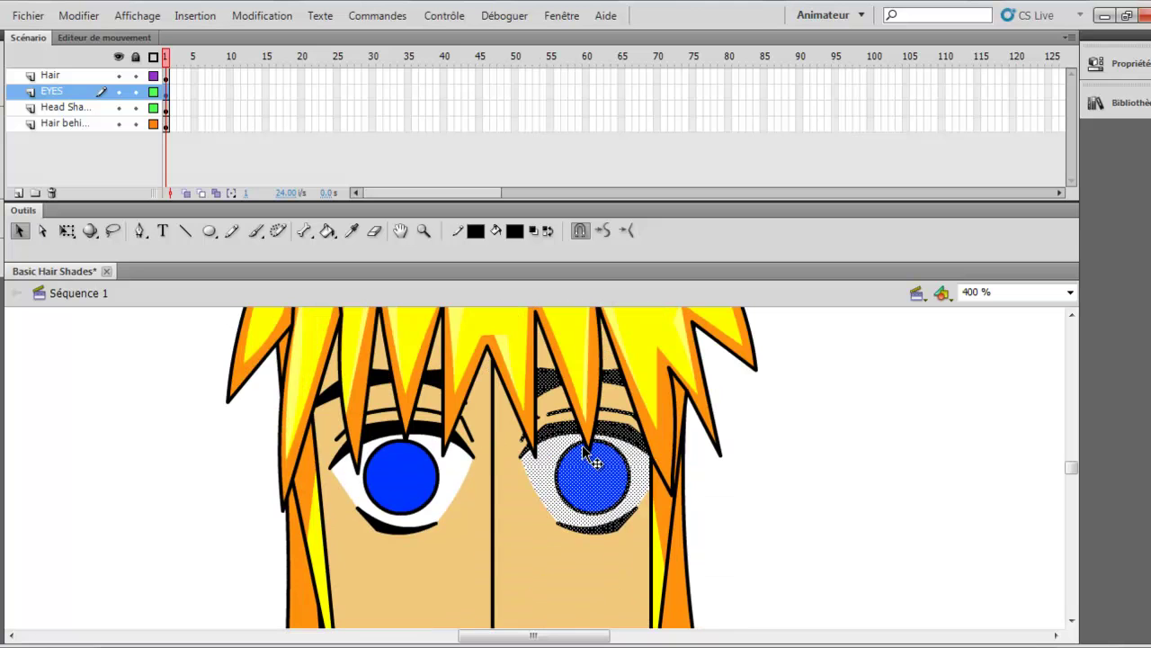
drag(555, 456, 569, 457)
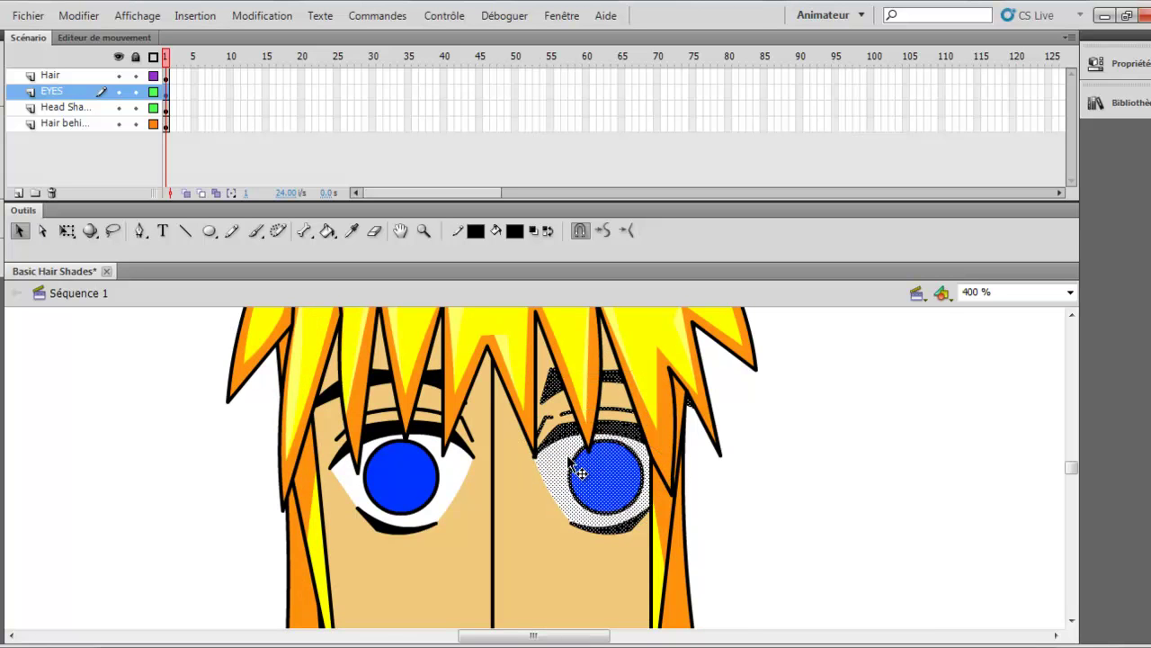
Step: Hide and reshow the Hair behind layer, then select everything on the EYES layer
click(118, 124)
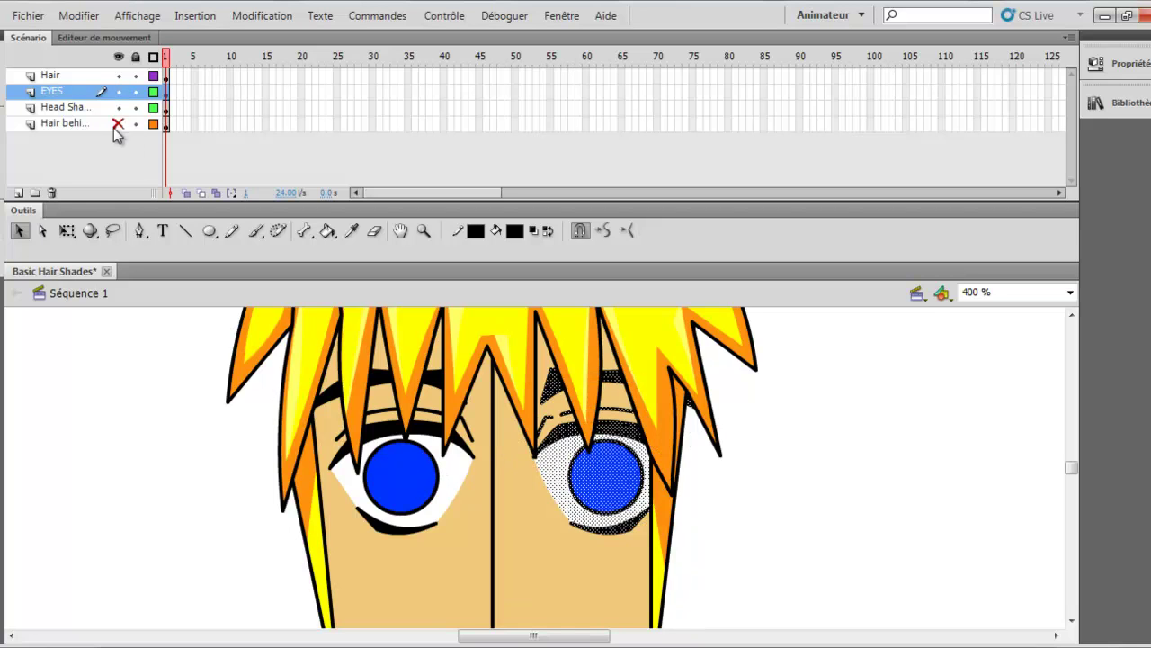
click(118, 124)
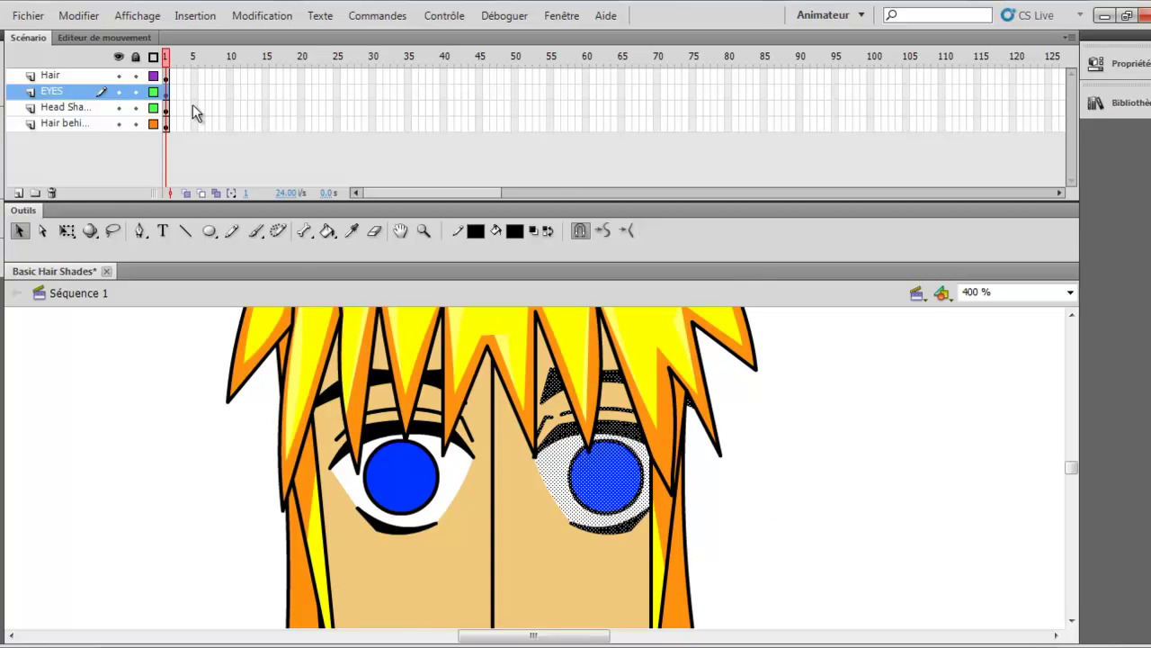
click(51, 93)
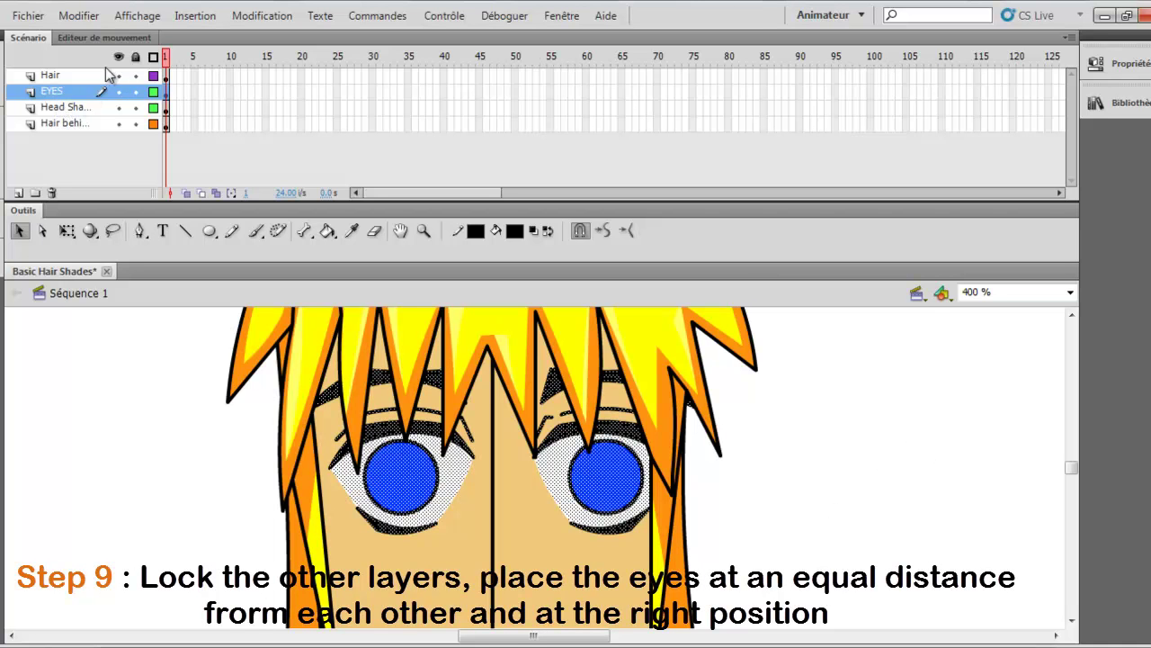
Step: Lock the Hair, Head Shape and Hair behind layers and clear the selection
click(135, 75)
click(135, 123)
click(135, 107)
click(873, 456)
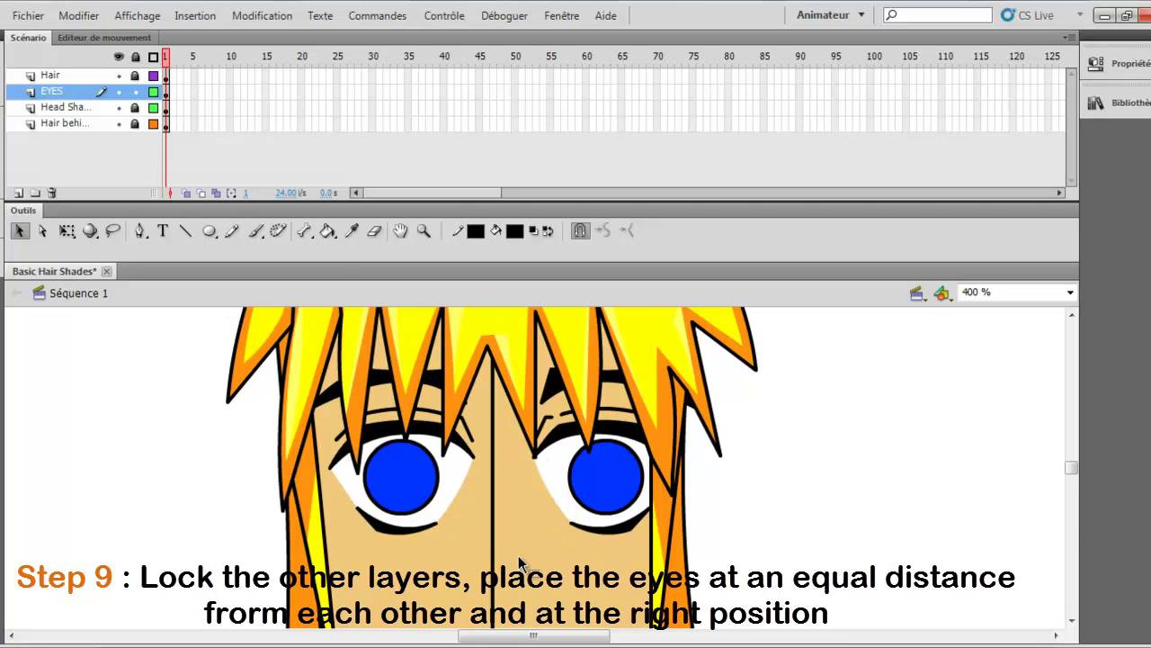
Step: Move the left eye slightly left and nudge the right eye slightly left
drag(520, 576, 227, 333)
drag(450, 477, 430, 477)
drag(527, 326, 709, 579)
key(Left)
key(Left)
key(Left)
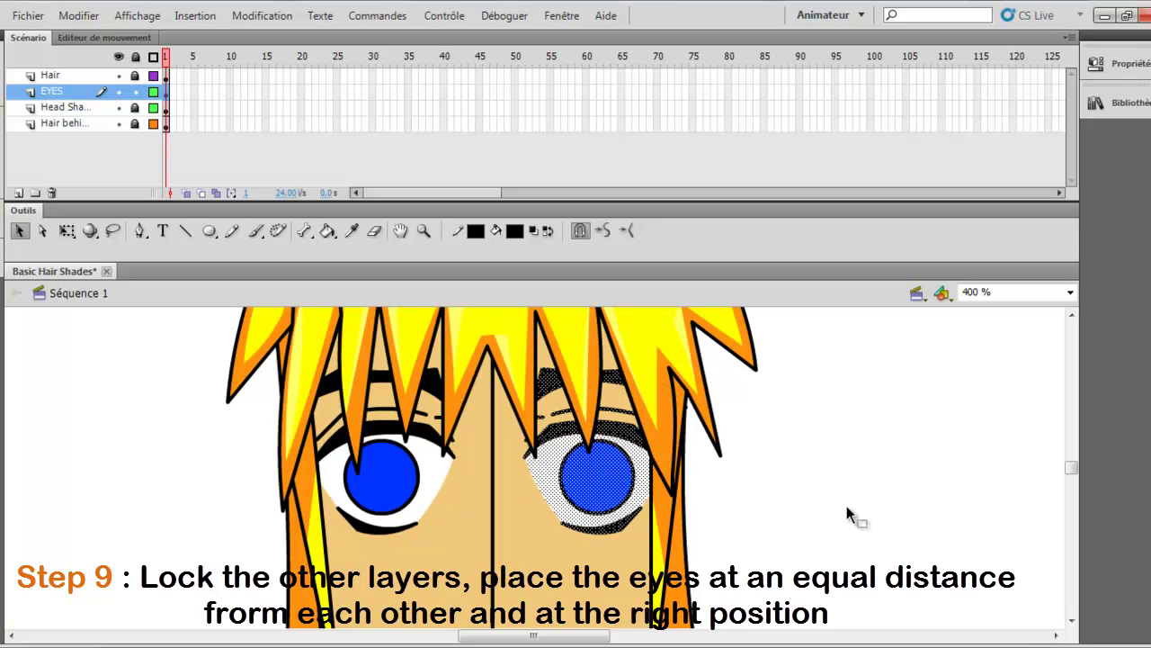
click(883, 510)
Step: Check the left eye's placement, then unlock the Hair behind and Head Shape layers
drag(401, 365, 255, 590)
click(813, 557)
scroll(813, 547, down, 2)
scroll(813, 546, up, 1)
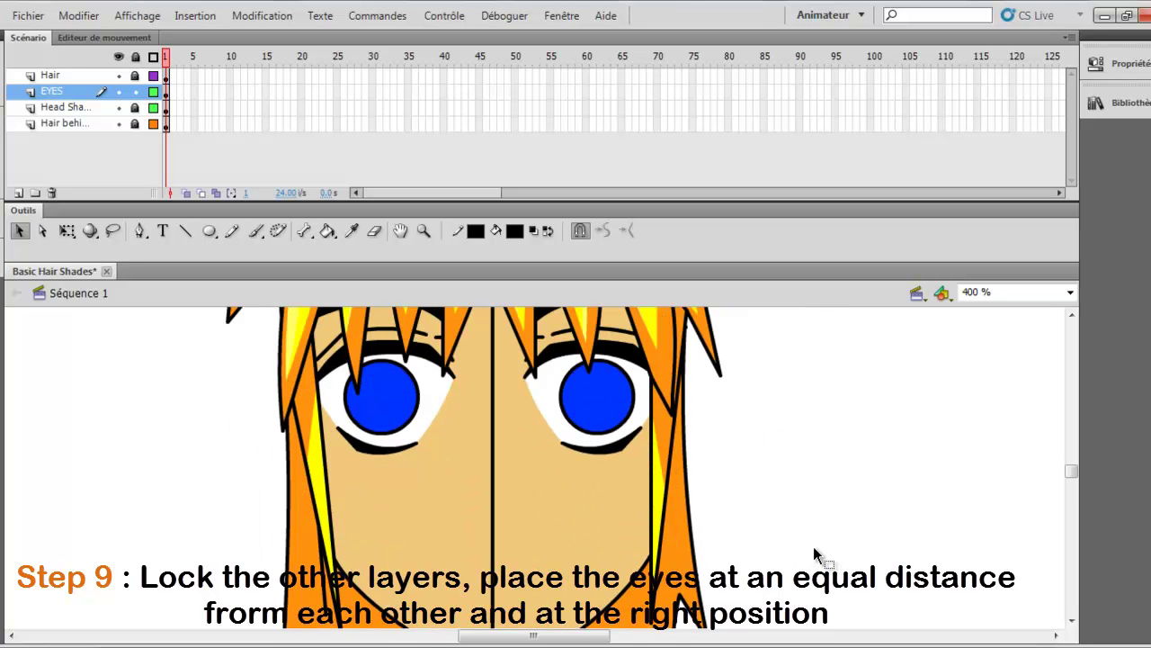
scroll(495, 414, up, 1)
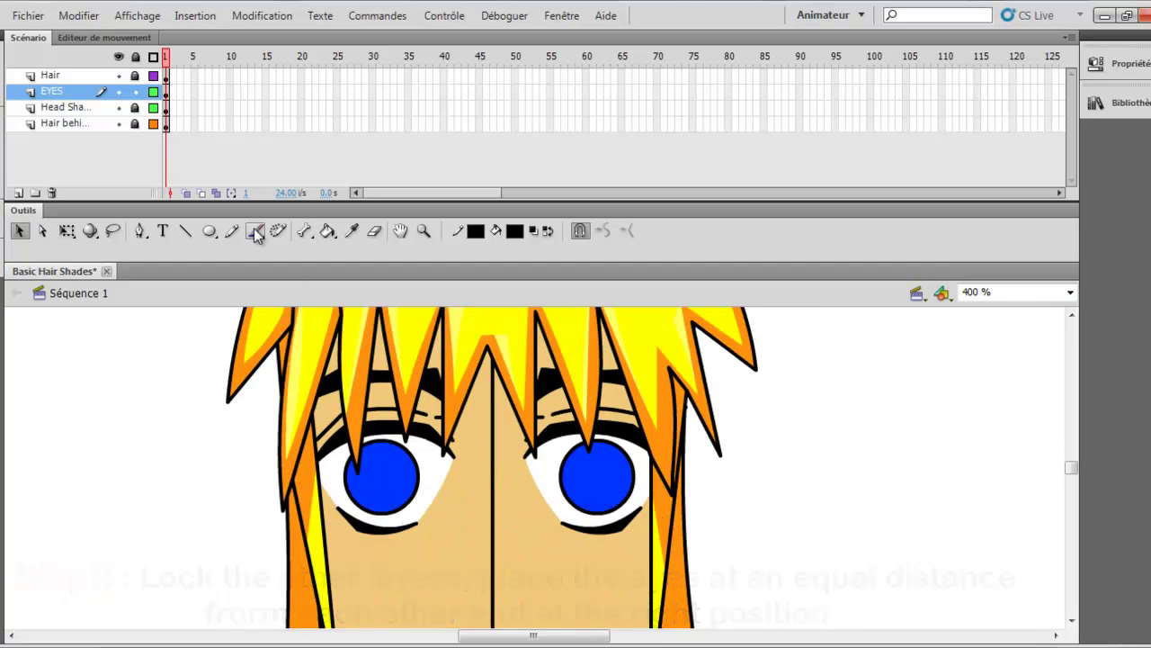
click(136, 123)
click(136, 107)
Step: Unlock the Hair layer and delete the vertical centre line from the face
click(136, 76)
scroll(436, 328, down, 1)
click(486, 400)
key(Delete)
scroll(742, 496, down, 1)
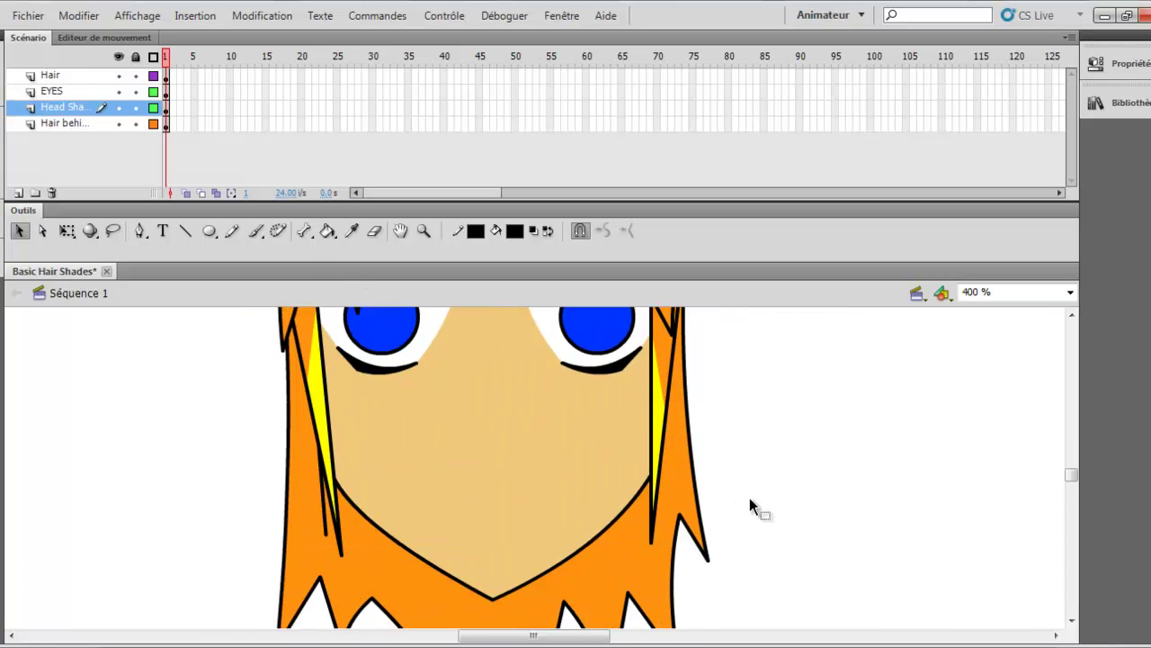
scroll(481, 372, up, 1)
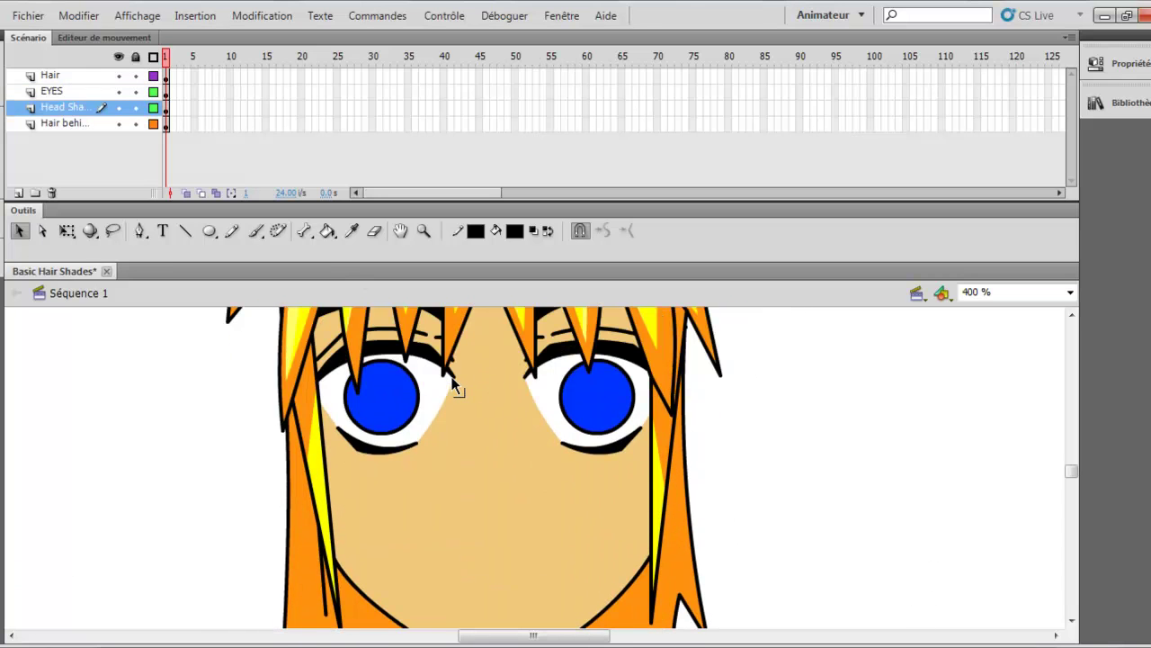
Step: Bend the eye outline into a curve and remove the stray white fill by the right eye
drag(455, 385, 459, 386)
click(534, 381)
key(Delete)
scroll(472, 413, up, 3)
Step: Select each blue eye in turn to inspect it, then clear the selection
click(390, 490)
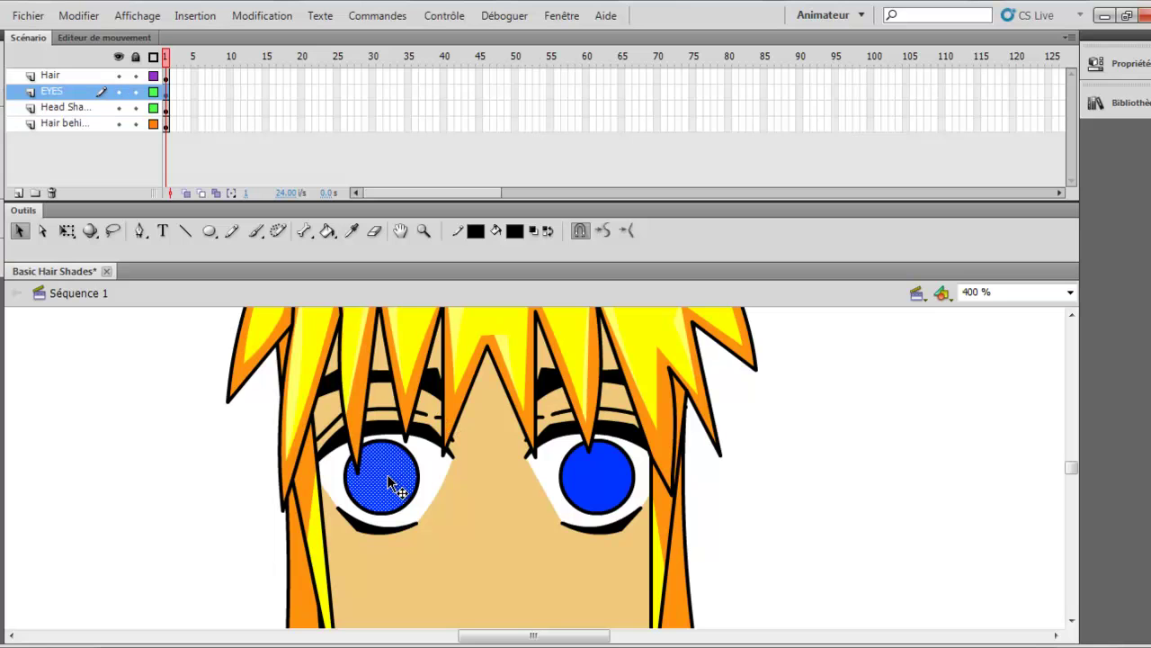
click(601, 481)
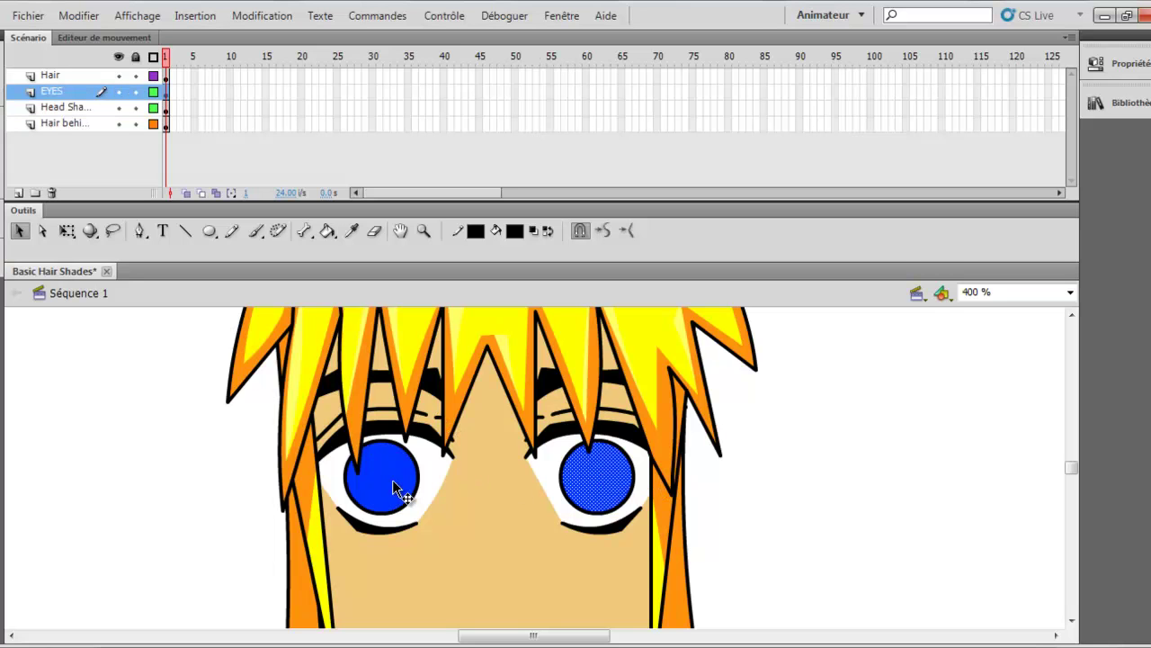
click(904, 488)
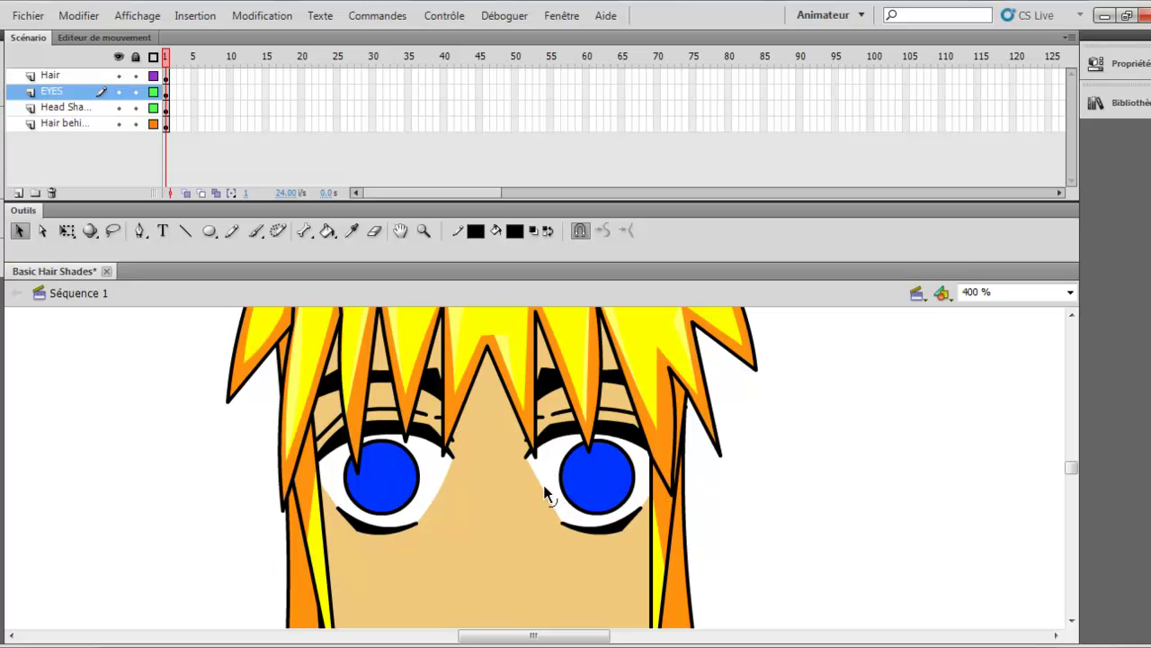
scroll(551, 458, up, 3)
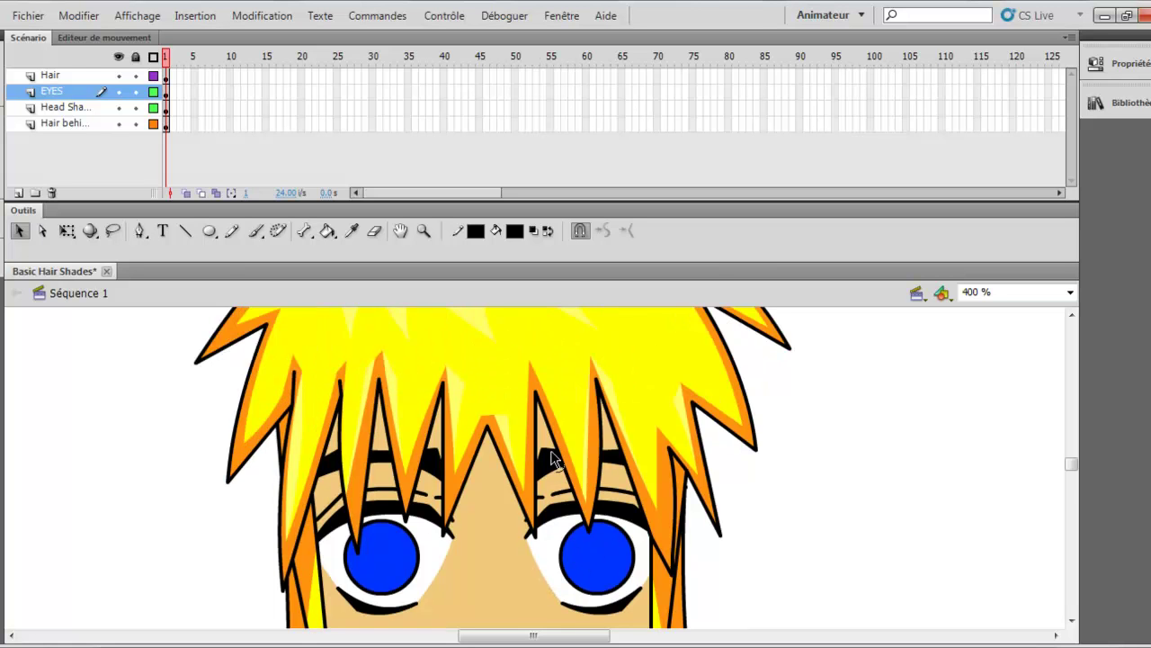
scroll(540, 461, down, 8)
scroll(504, 432, up, 5)
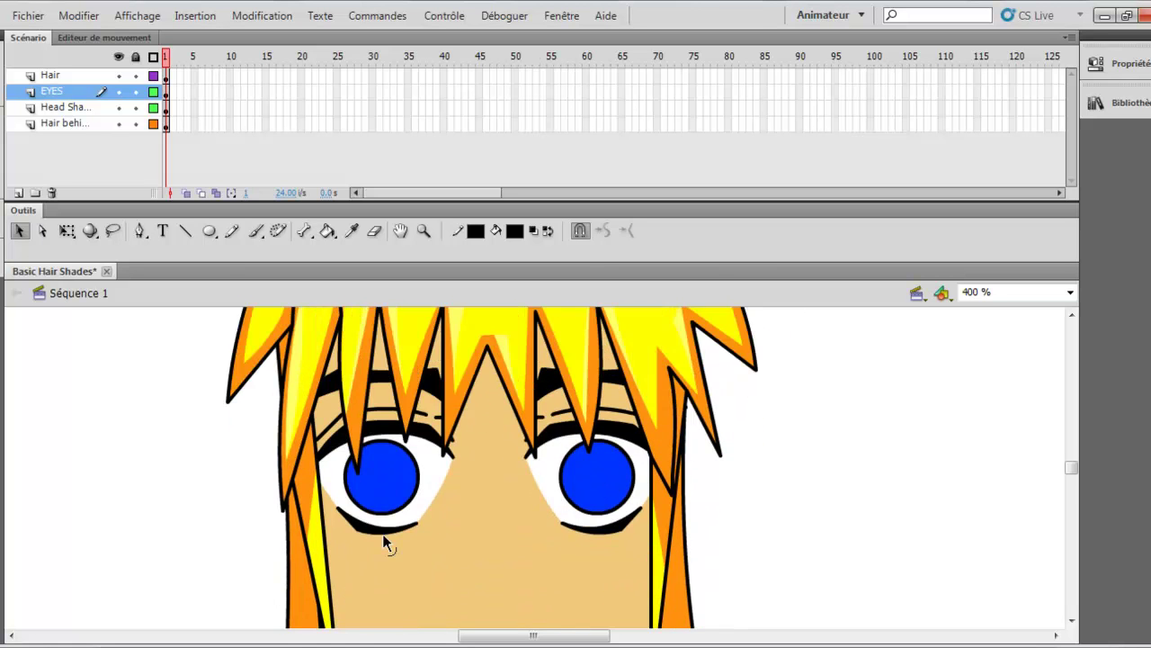
scroll(382, 540, down, 5)
scroll(441, 540, up, 3)
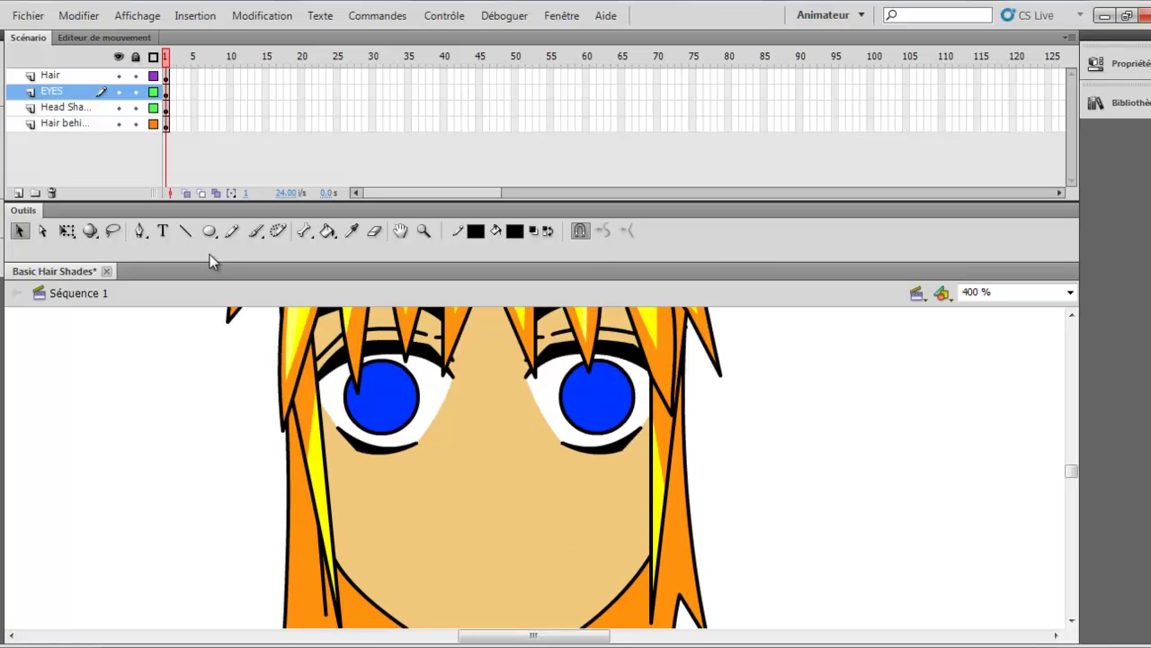
Step: With the Line tool, draw a vertical nose line and a horizontal mouth line
click(186, 230)
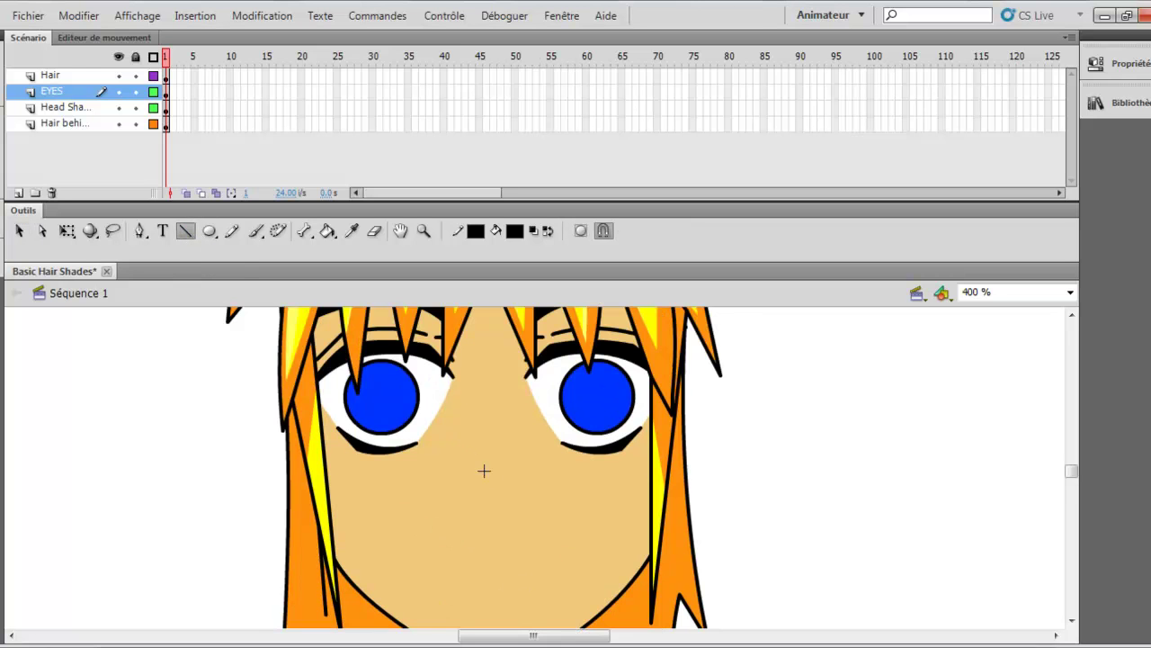
scroll(493, 439, down, 8)
scroll(494, 424, up, 8)
mouse_move(490, 431)
mouse_down()
mouse_move(488, 542)
mouse_move(490, 526)
mouse_up()
scroll(492, 516, down, 3)
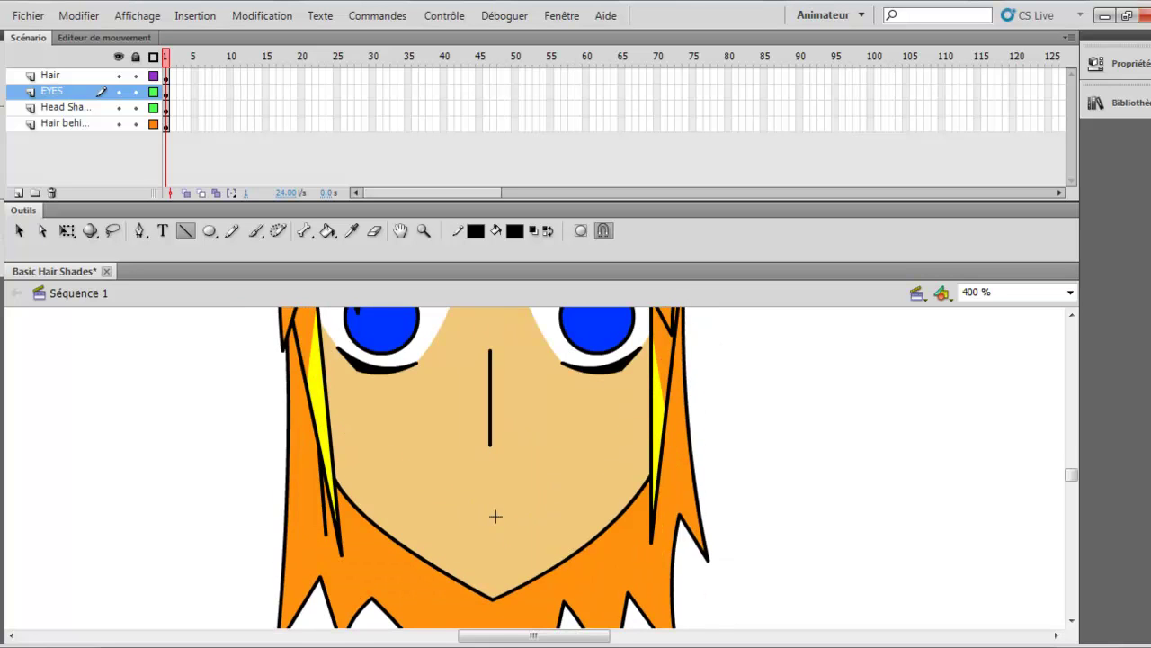
drag(436, 484, 548, 480)
Step: Set the fill colour to white and fill the fang triangle with the Paint Bucket
scroll(575, 480, up, 3)
scroll(608, 479, down, 3)
click(526, 230)
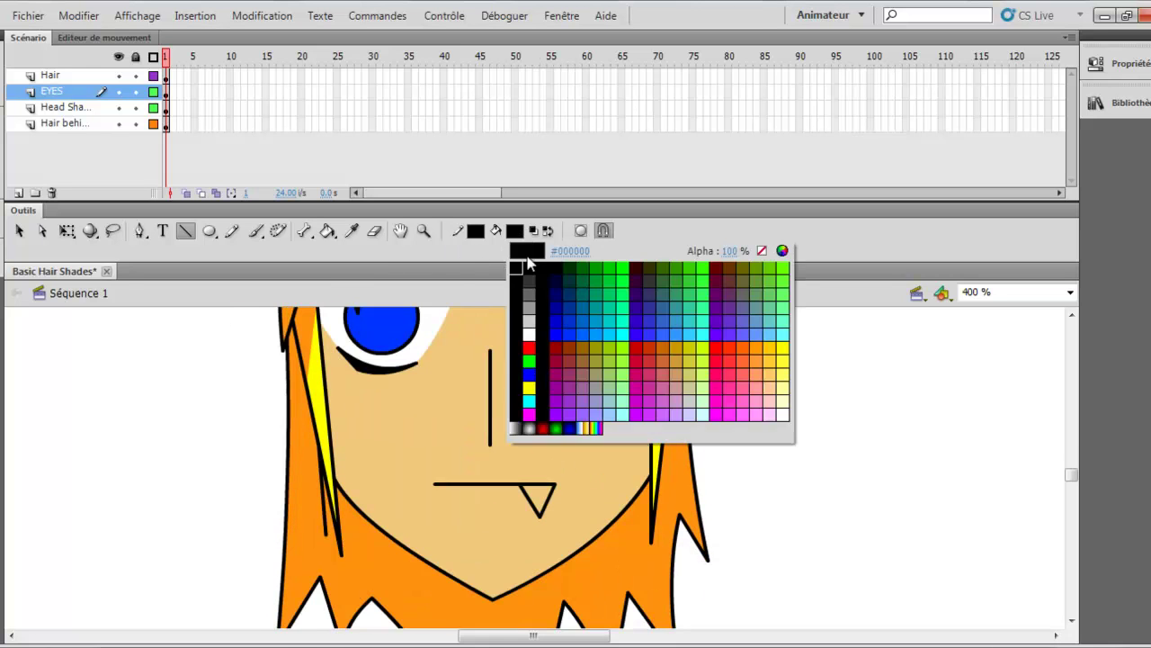
click(527, 338)
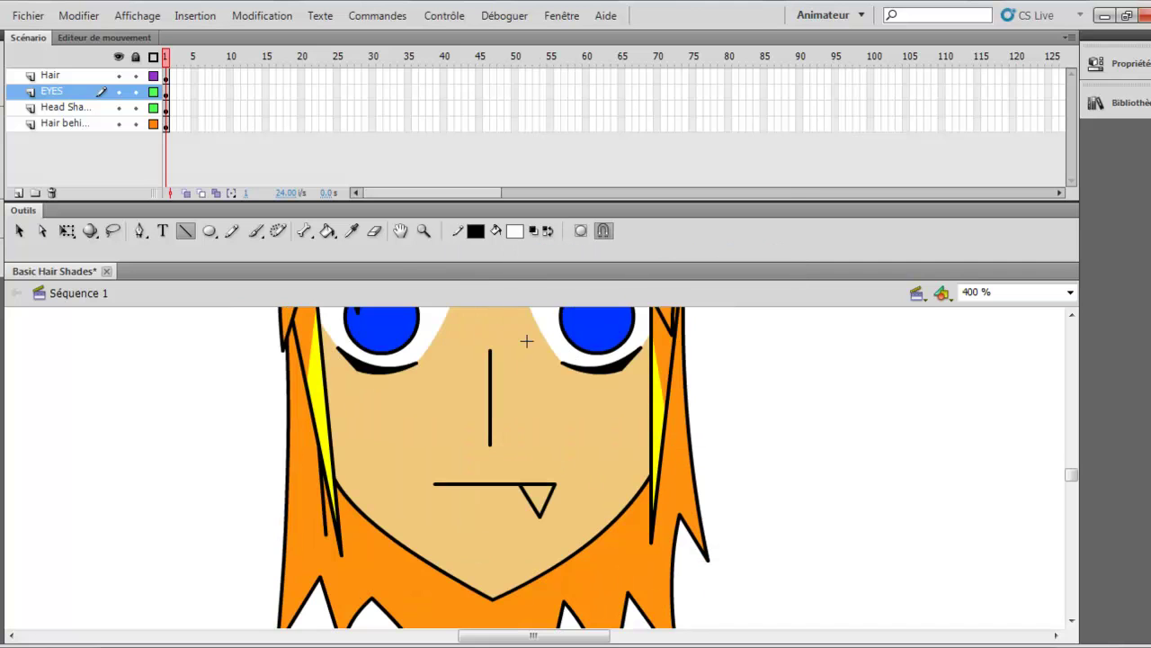
click(328, 230)
click(536, 493)
Step: Zoom out to 50% to view the whole face
scroll(893, 460, up, 2)
click(1071, 291)
click(1012, 346)
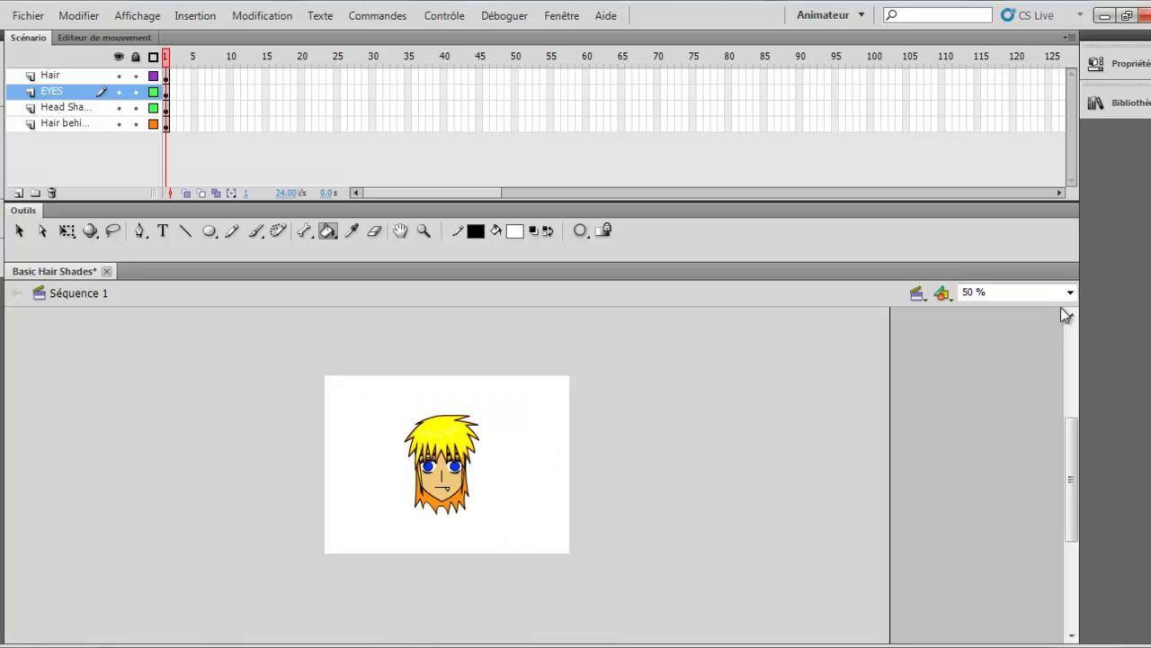
Step: At 200% zoom, Free Transform the eyes, nose and mouth slightly shorter vertically
click(1070, 291)
click(1000, 380)
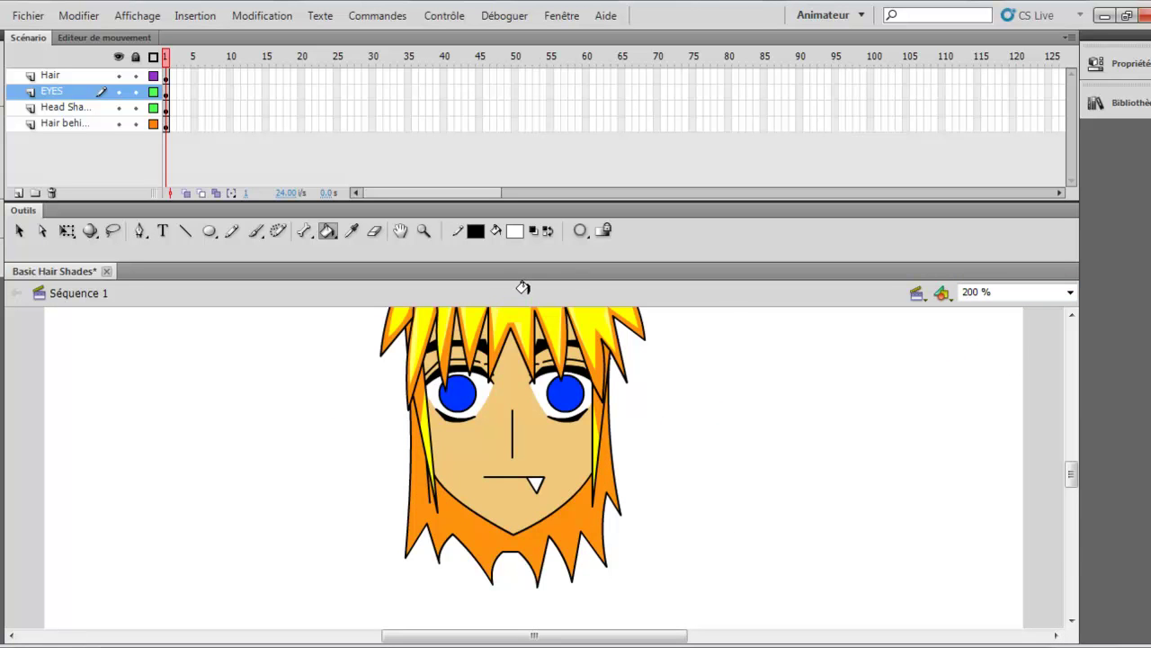
click(85, 95)
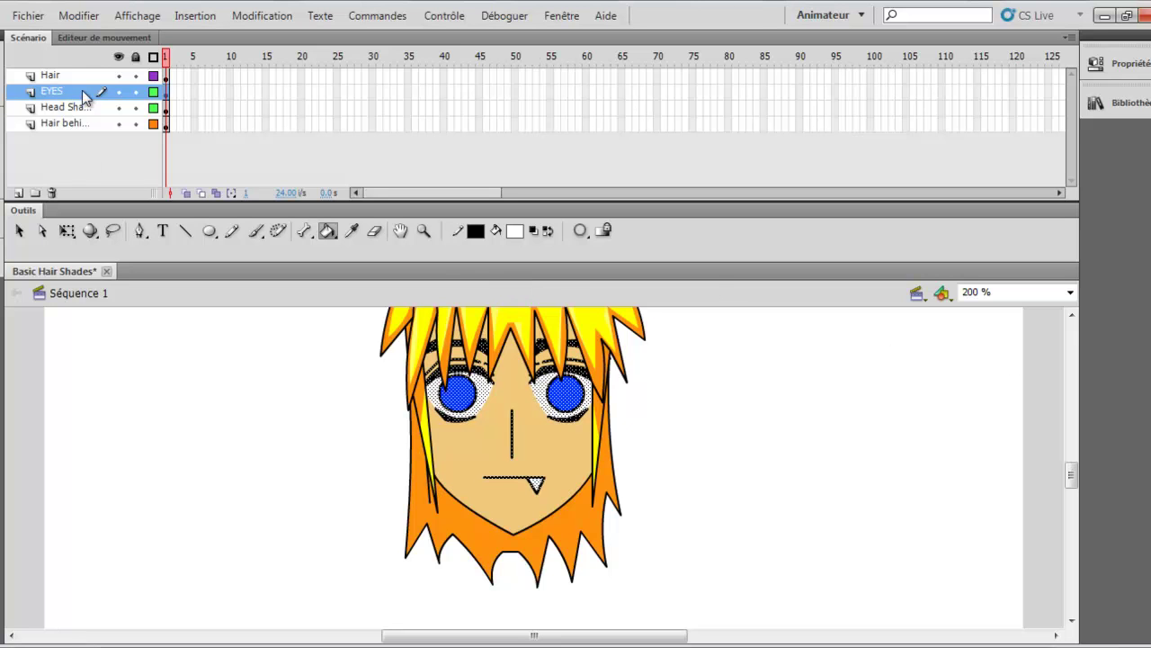
click(66, 230)
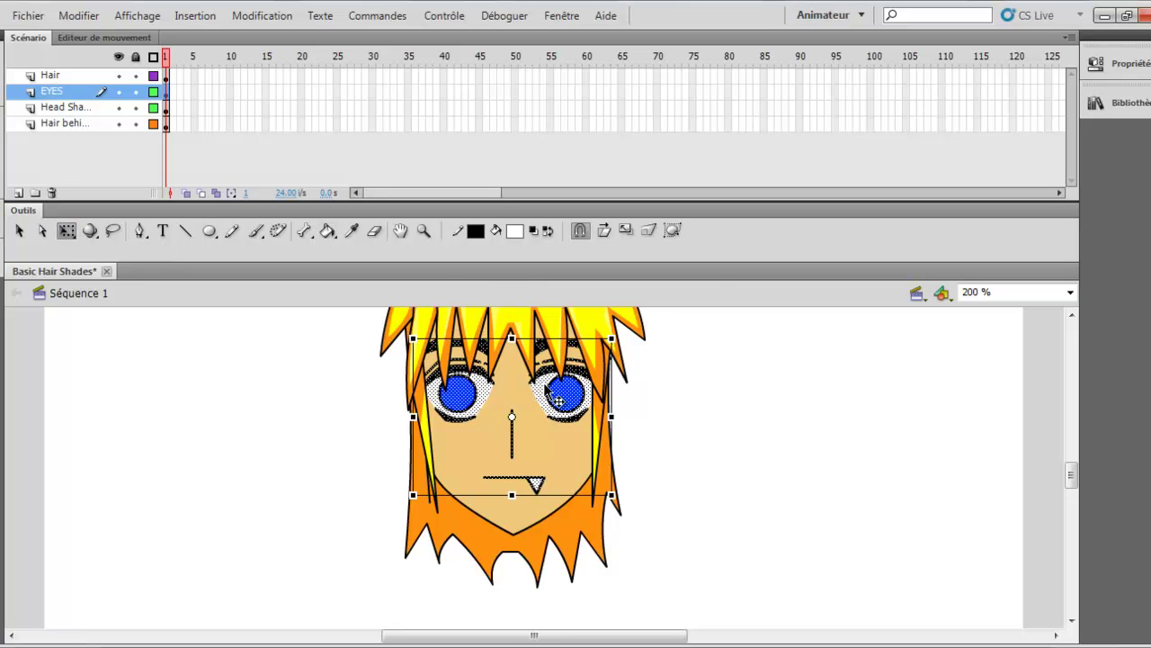
drag(612, 494, 612, 487)
click(689, 460)
Step: Marquee-select the strokes around the eyes to check them, then clear the selection
scroll(691, 459, up, 3)
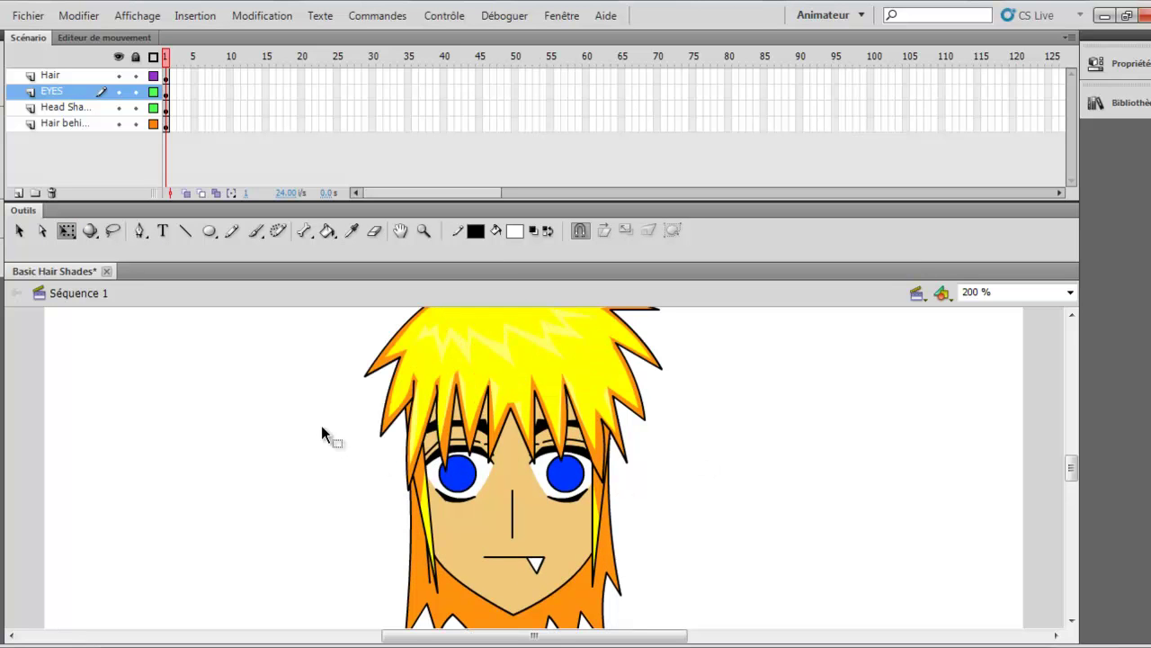
mouse_move(318, 421)
mouse_down()
mouse_move(677, 488)
mouse_move(680, 502)
mouse_move(1004, 520)
mouse_up()
click(727, 532)
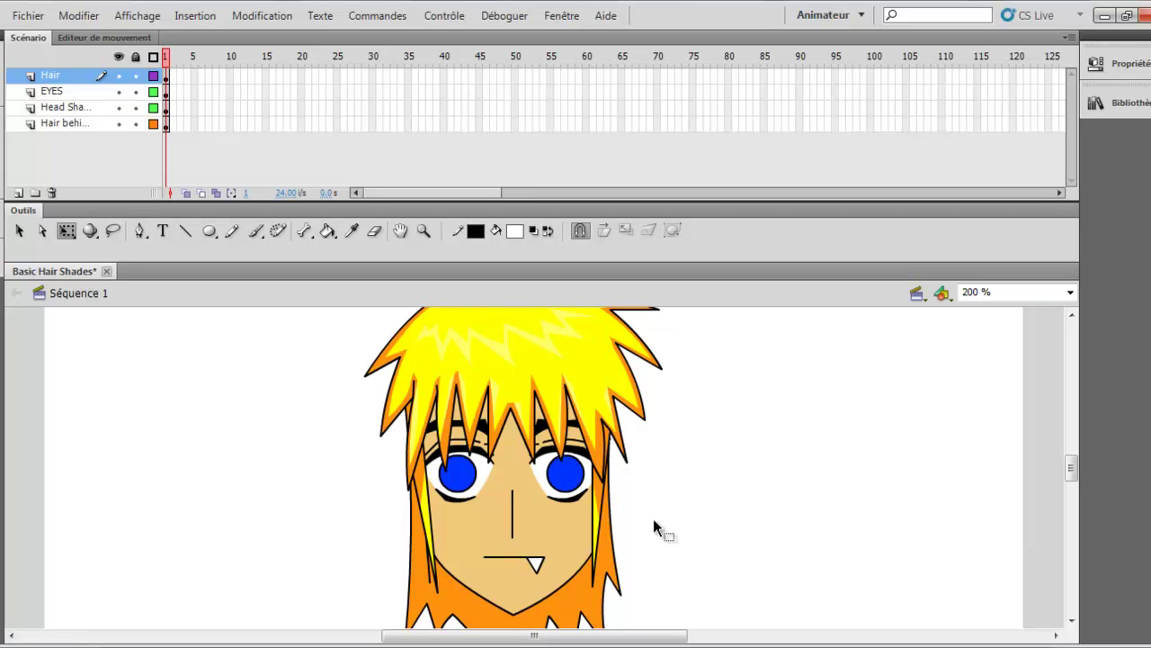
scroll(840, 522, down, 3)
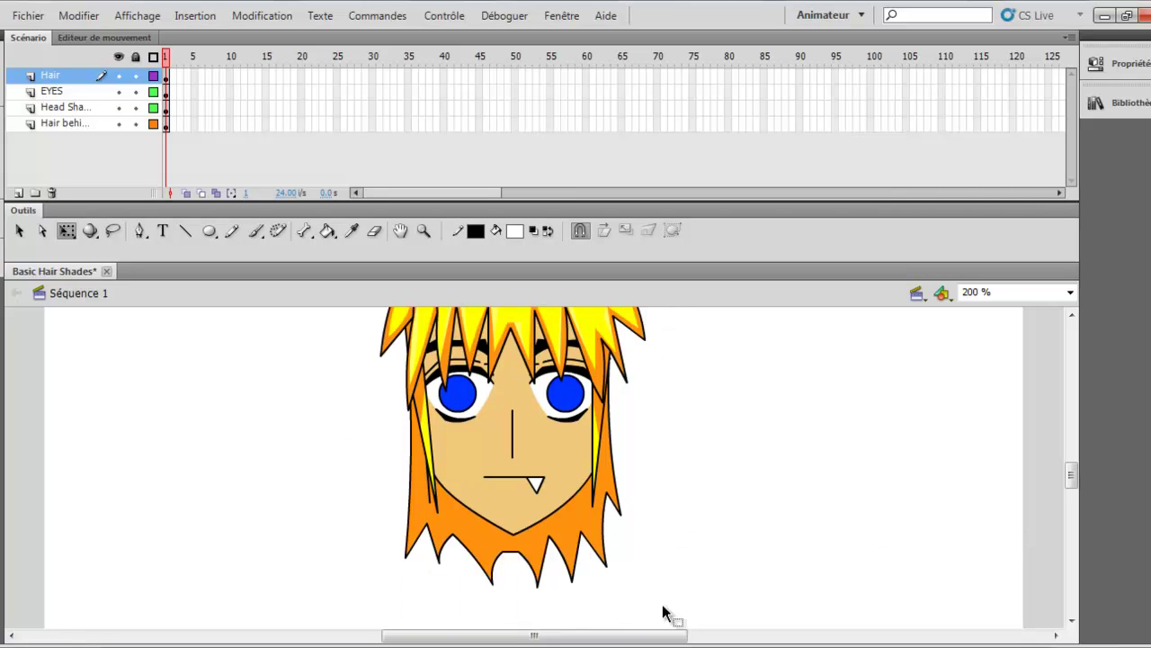